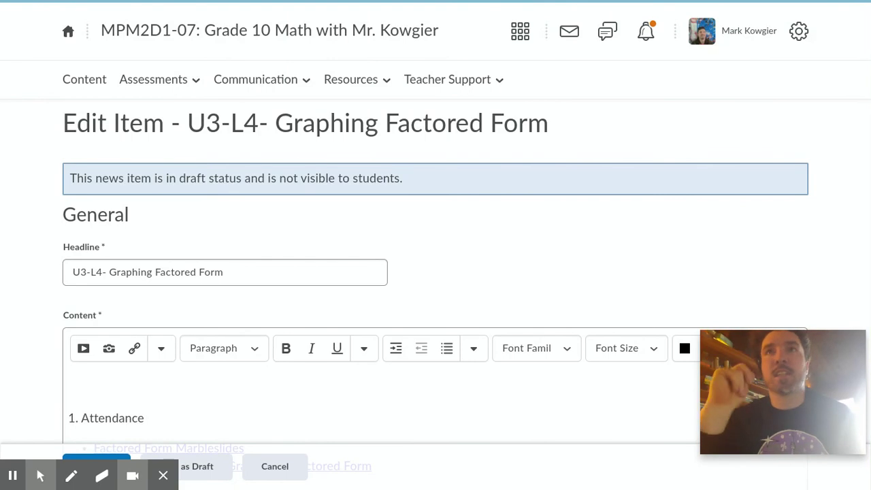
# Load teacher.desmos.com in a new Chrome tab and switch to full screen with F11
pyautogui.moveTo(868, 5)
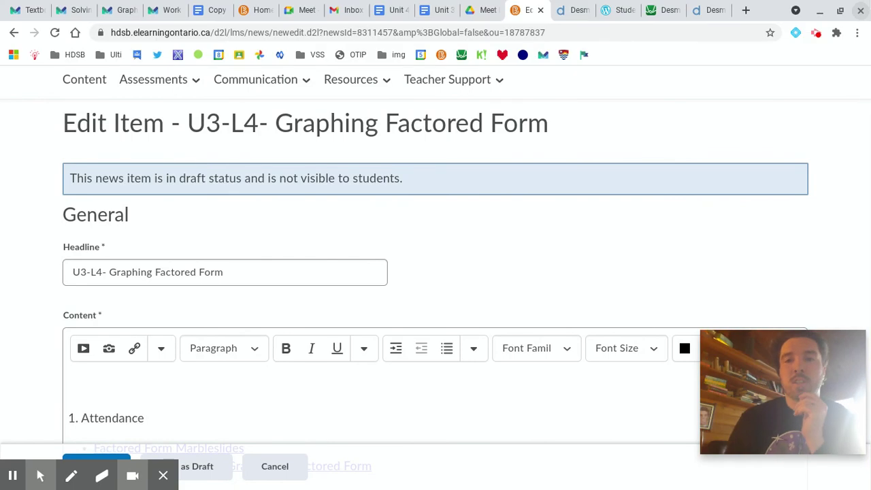
pyautogui.click(744, 11)
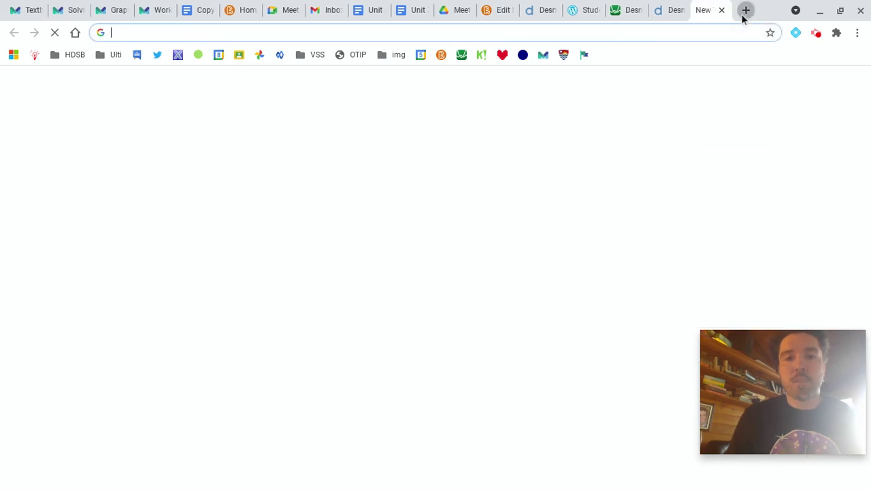
pyautogui.write('te')
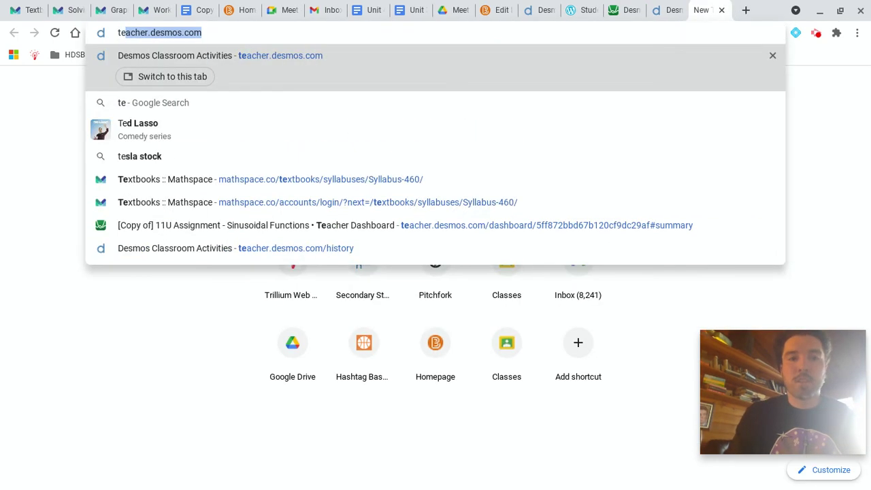
pyautogui.write('acher')
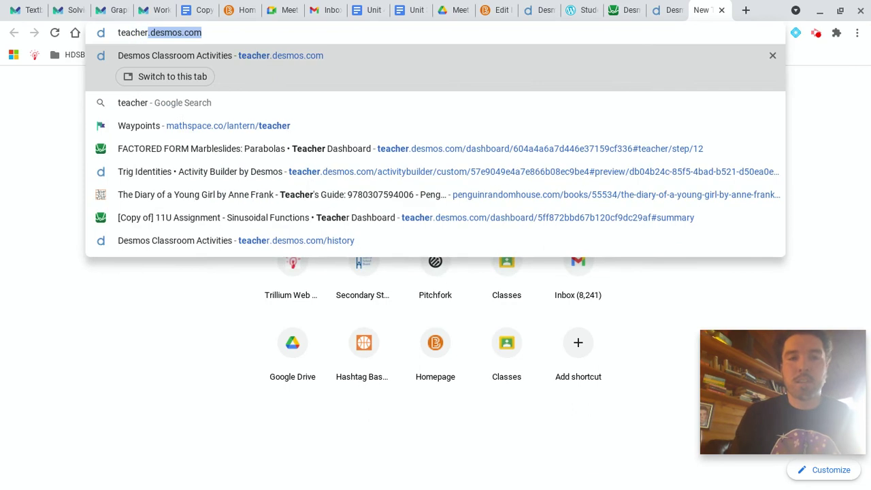
pyautogui.write('.desmos.com')
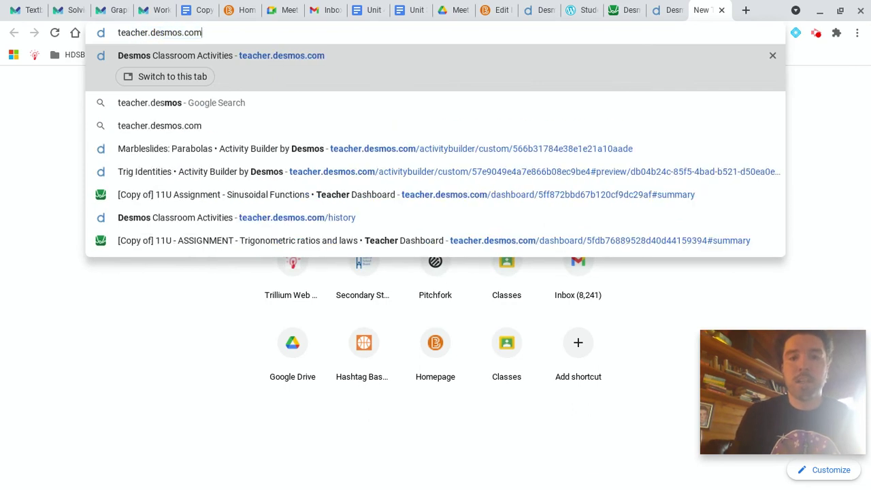
pyautogui.press('Return')
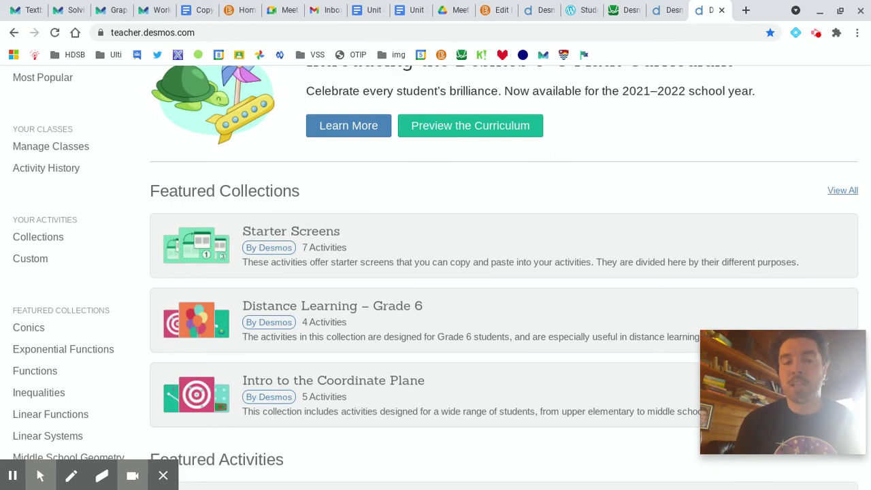
pyautogui.press('F11')
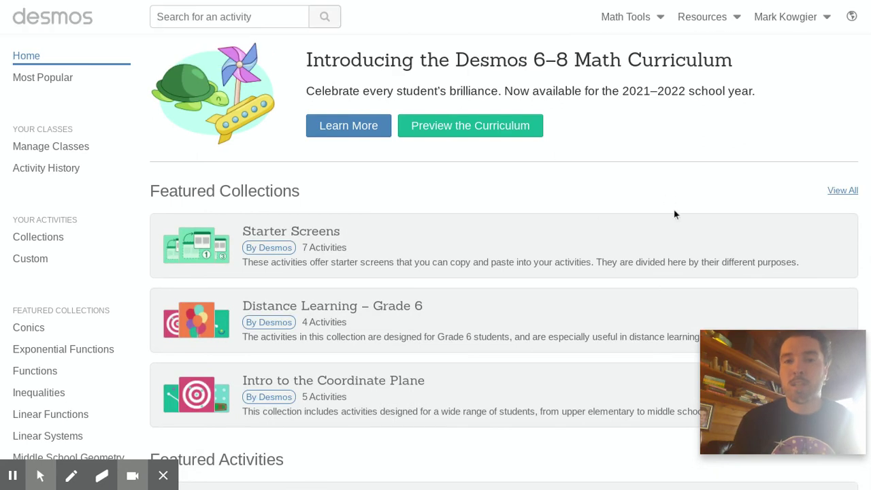
# From Custom activities, create a new activity named 'Marbleslides Assignment'
pyautogui.click(31, 259)
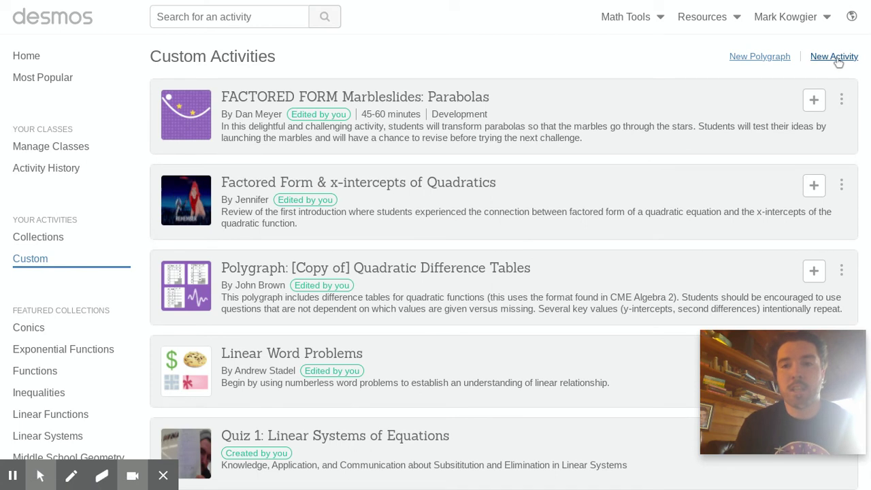
pyautogui.click(834, 57)
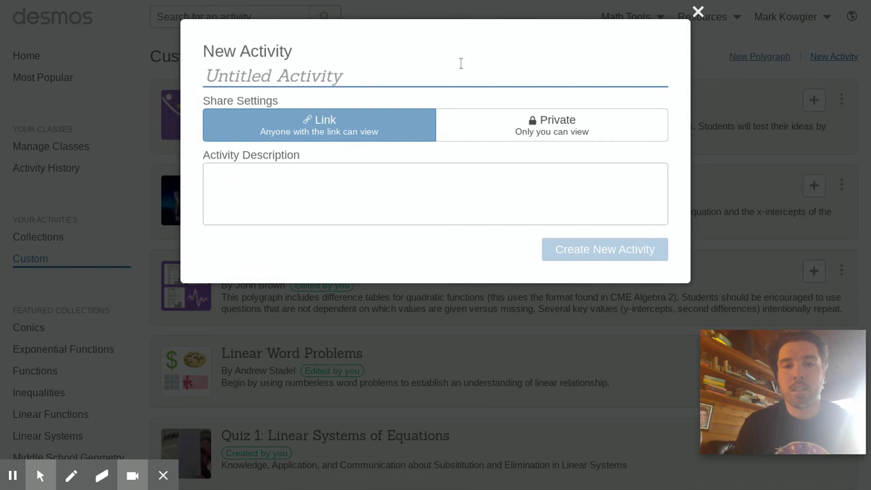
pyautogui.write('Marbles')
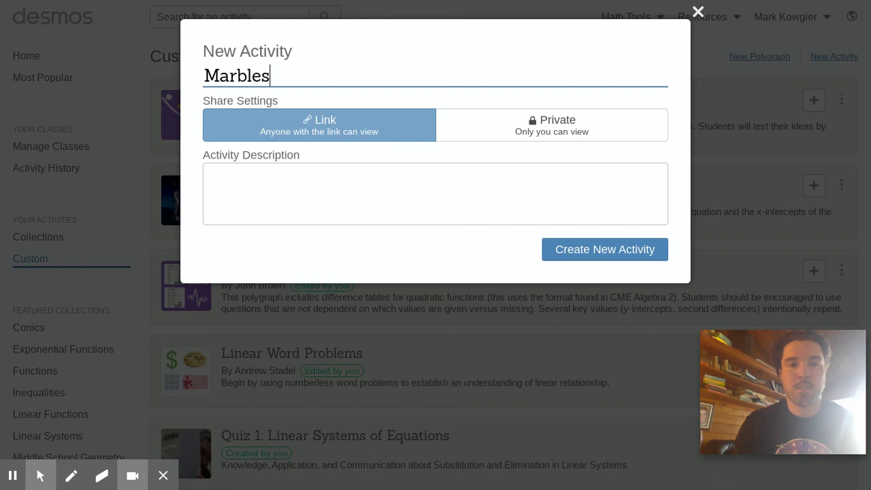
pyautogui.write('lides Assignment')
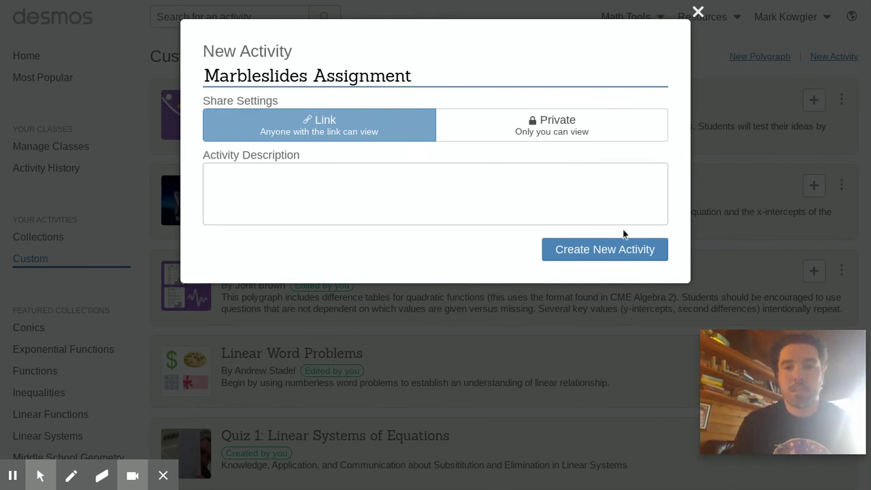
pyautogui.click(617, 248)
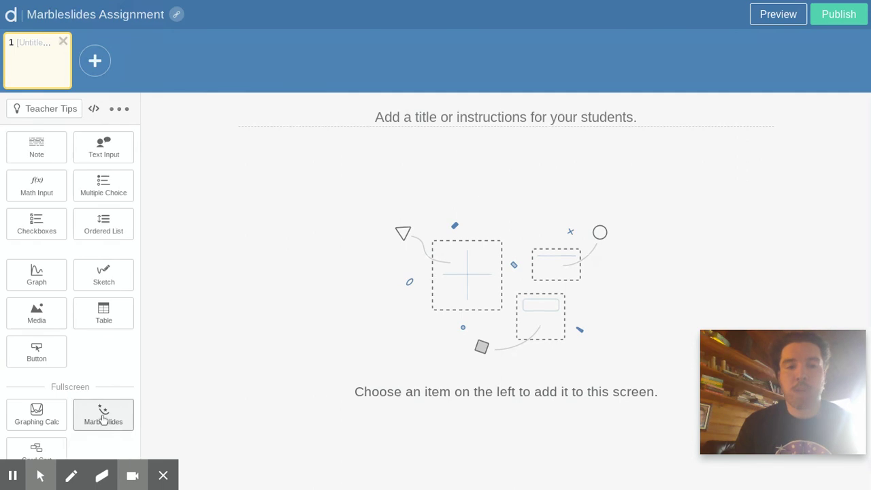
# Add a Fullscreen Marbleslides component to screen 1 and zoom its graph out
pyautogui.click(104, 419)
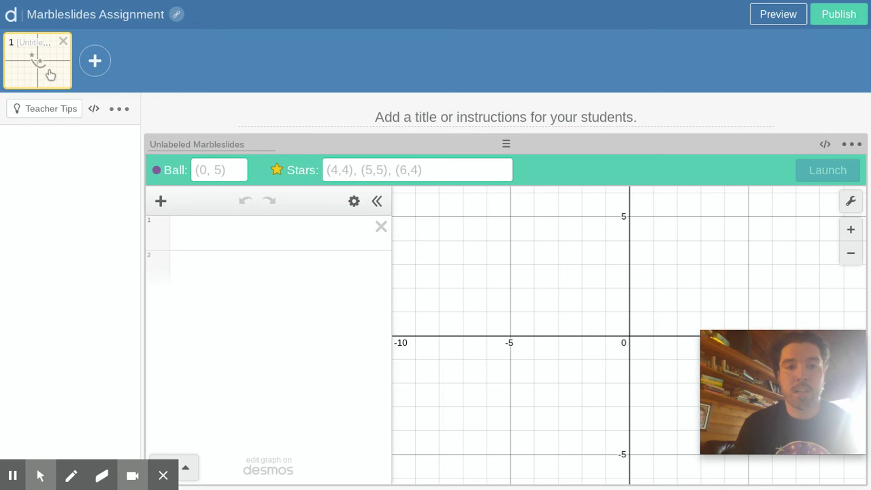
pyautogui.click(229, 170)
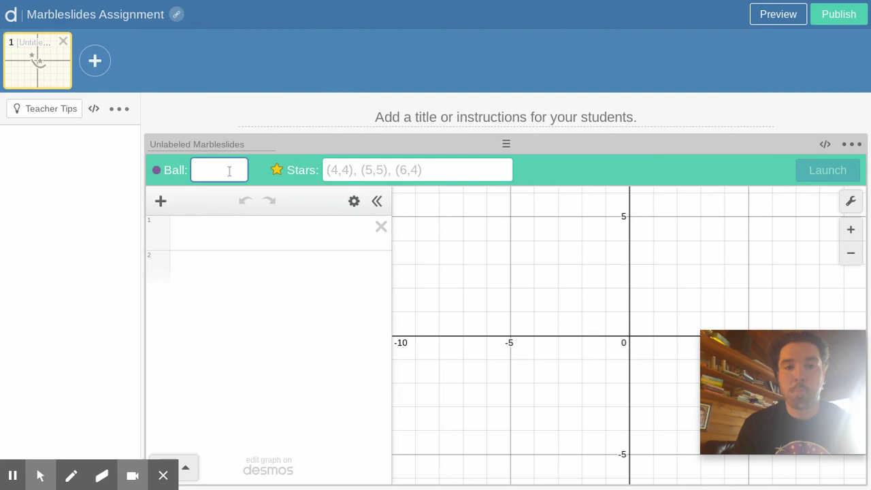
pyautogui.click(855, 257)
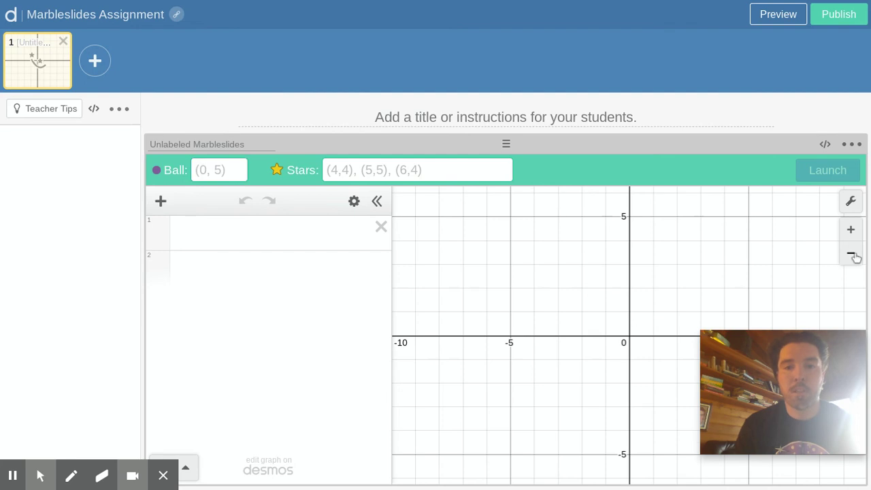
pyautogui.click(412, 170)
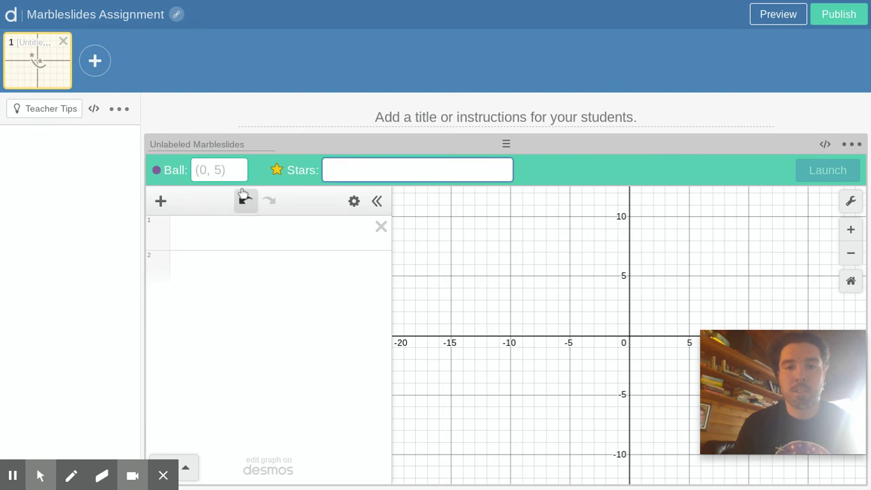
# Set the ball start to (1, 10) and the stars to (1,2), (0,4), (2,4)
pyautogui.click(207, 171)
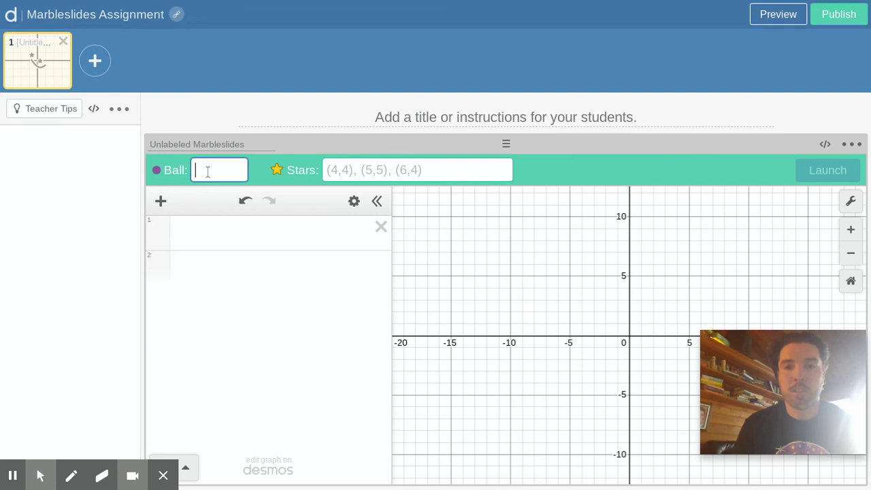
pyautogui.write('(')
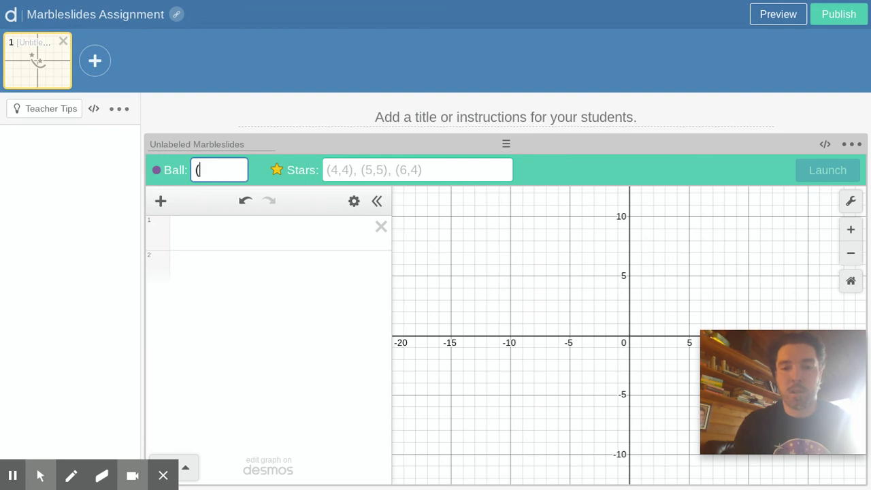
pyautogui.write('1')
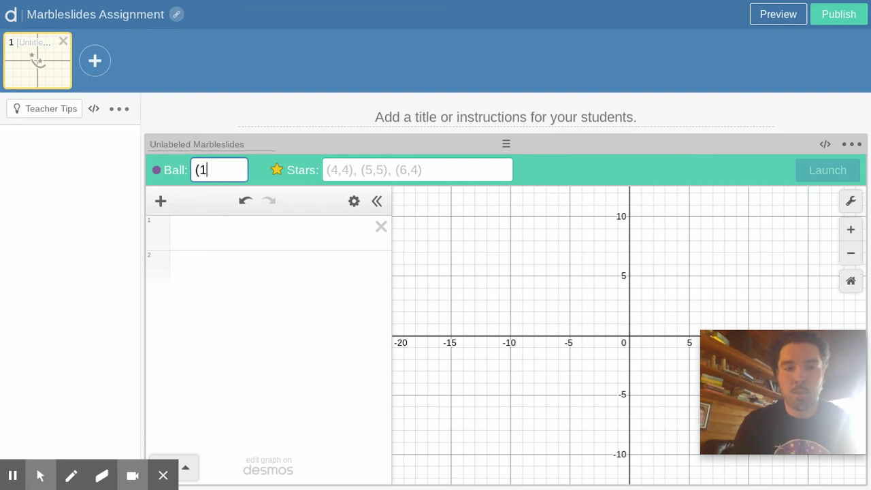
pyautogui.write(', 10)')
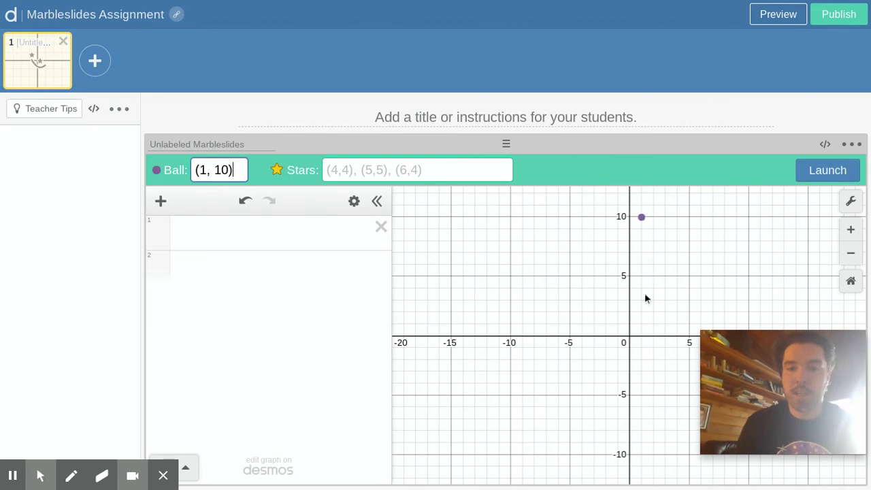
pyautogui.click(407, 169)
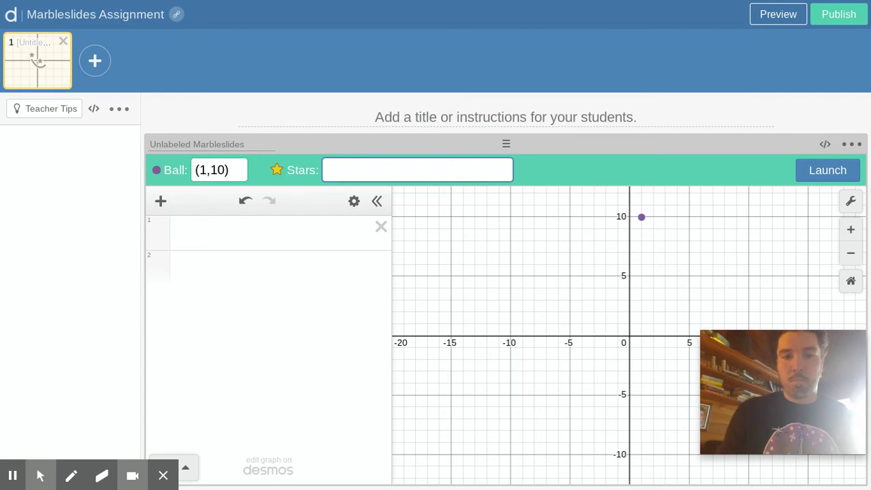
pyautogui.write('(')
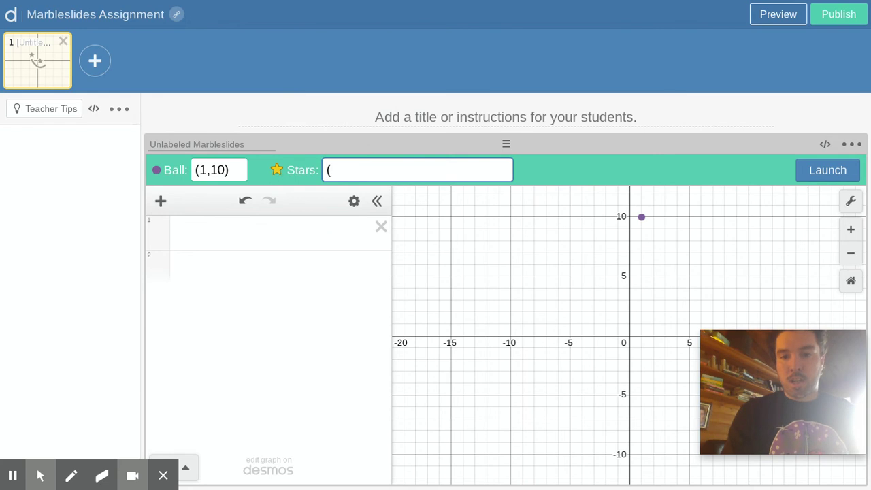
pyautogui.write('1')
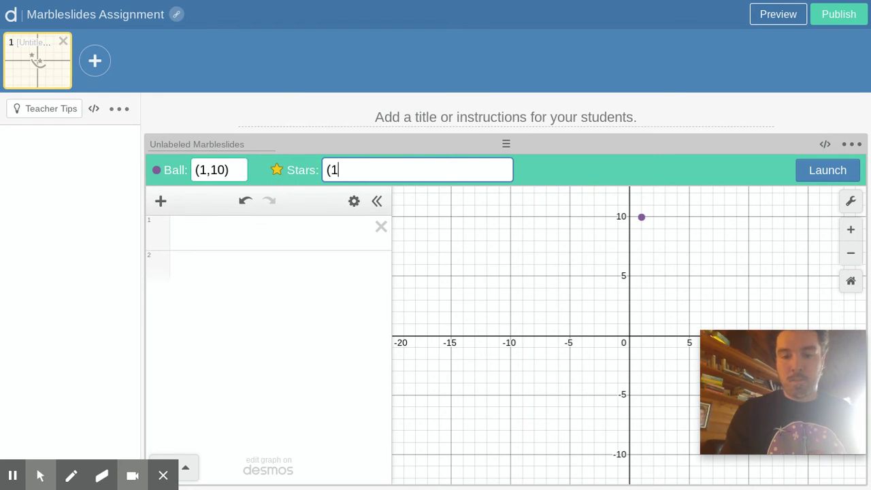
pyautogui.write(',10')
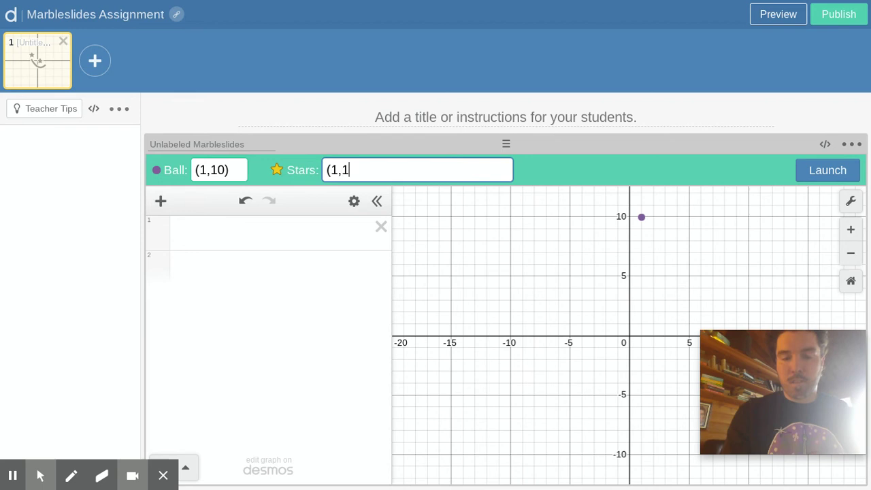
pyautogui.press('BackSpace')
pyautogui.write('2)')
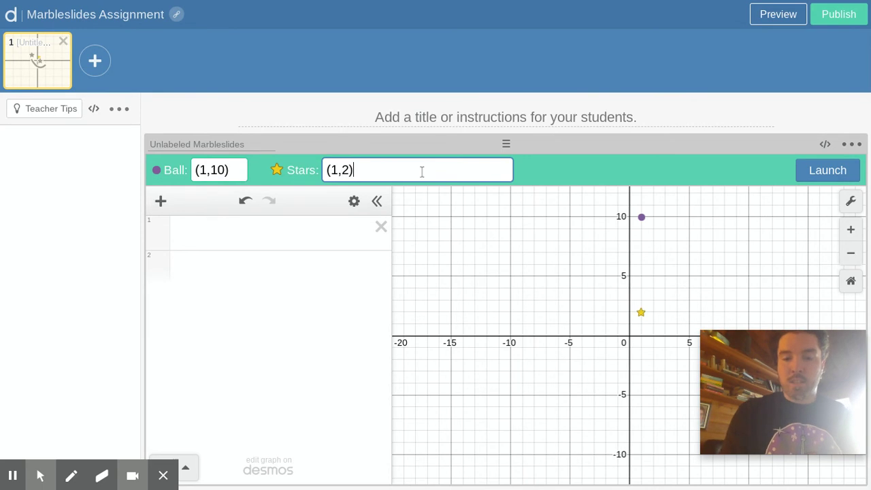
pyautogui.write('(')
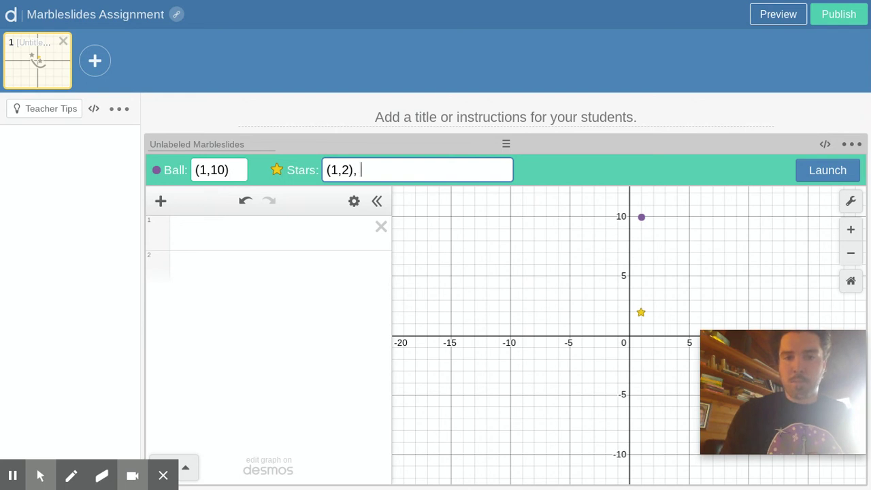
pyautogui.write('(')
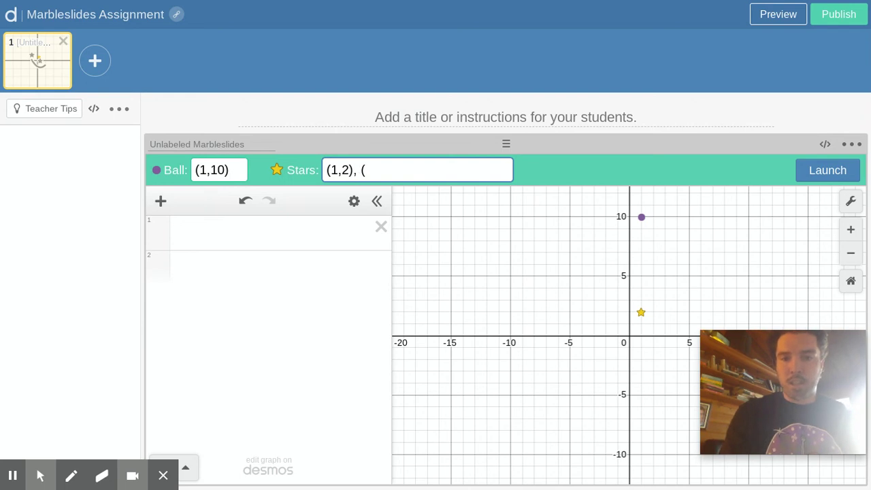
pyautogui.write('0,')
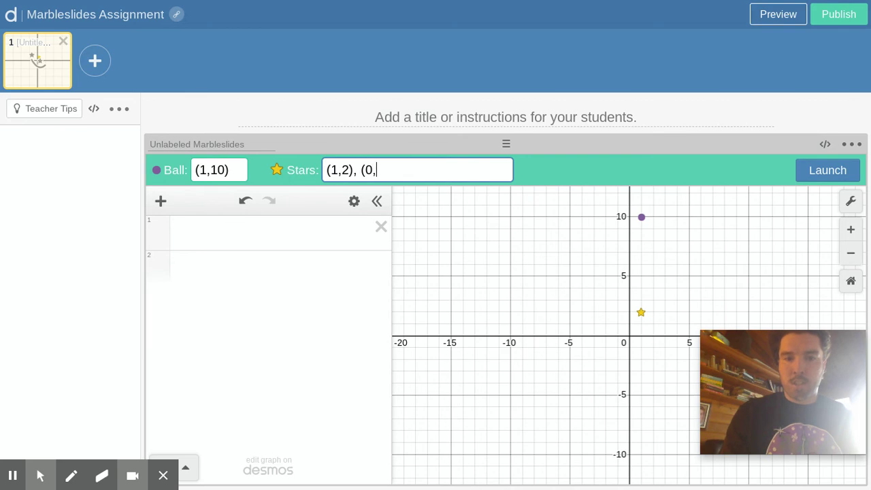
pyautogui.write(' 4)')
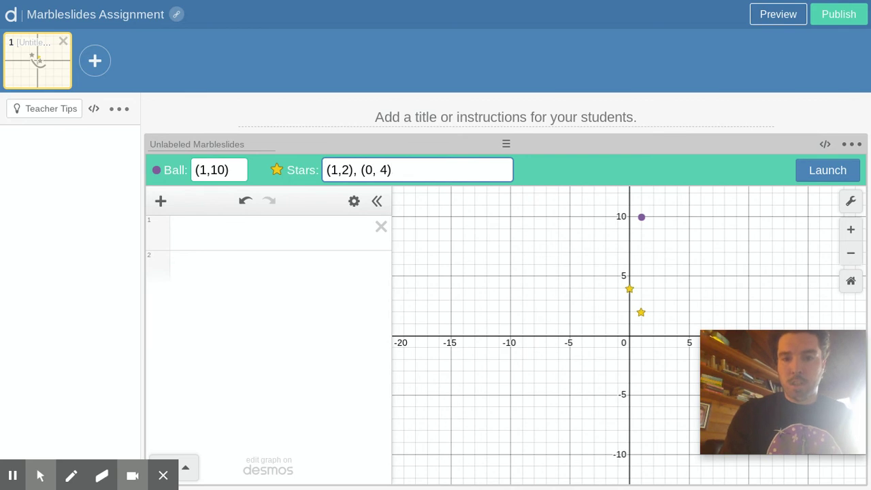
pyautogui.write(', ')
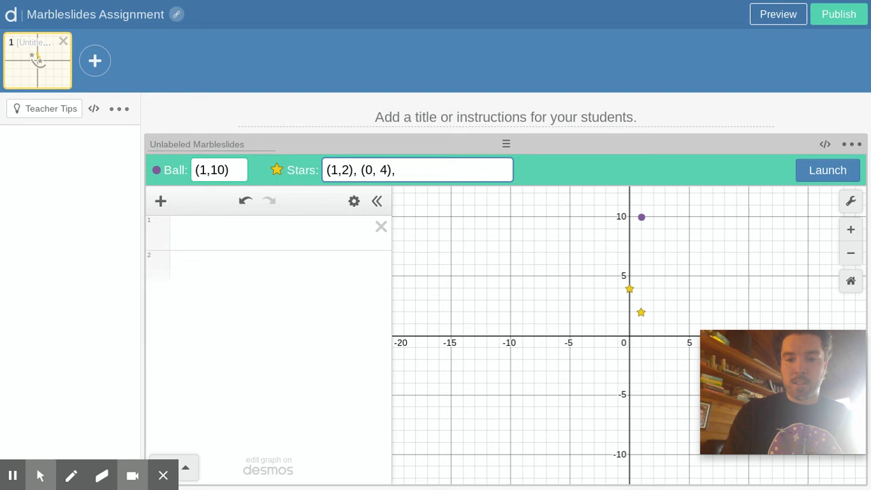
pyautogui.write('(')
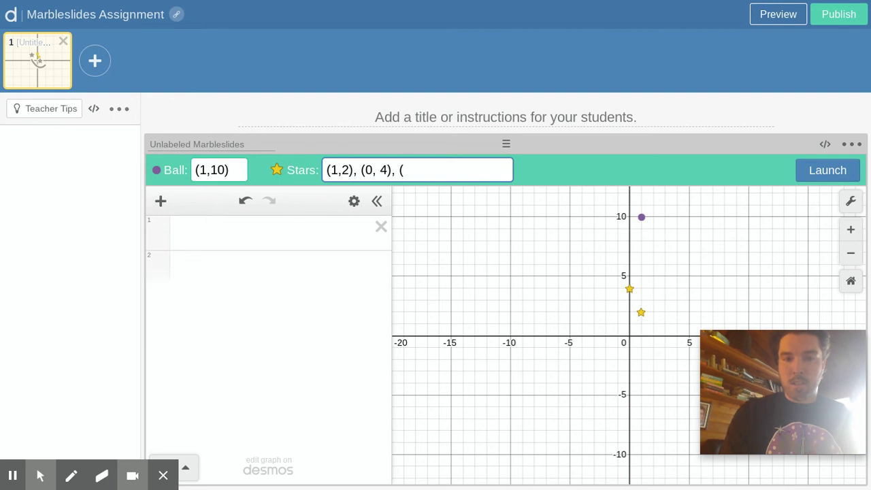
pyautogui.write('2,')
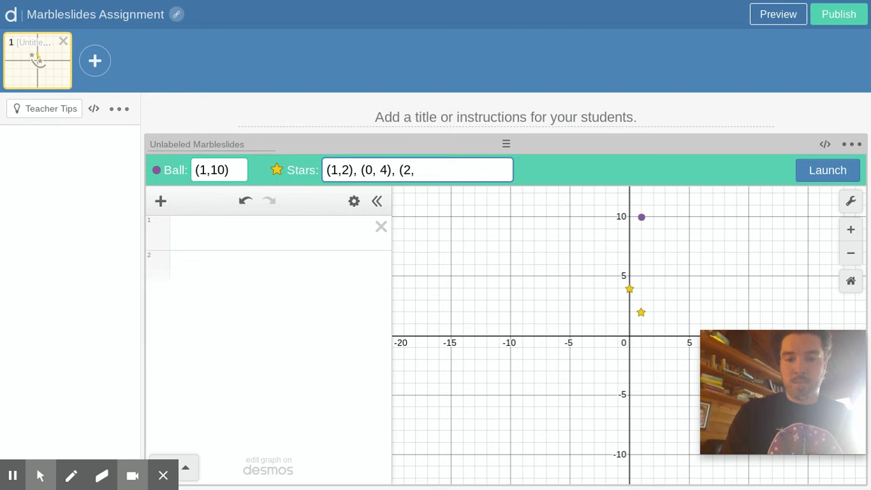
pyautogui.write('4)')
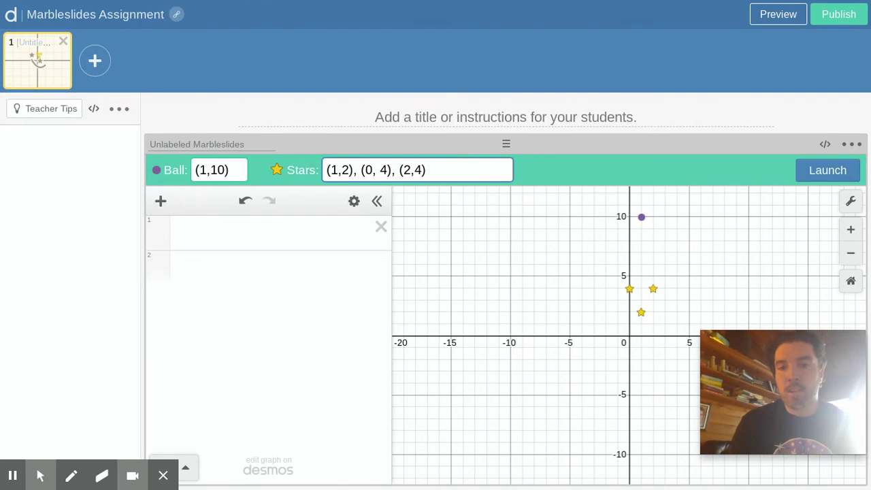
pyautogui.click(347, 294)
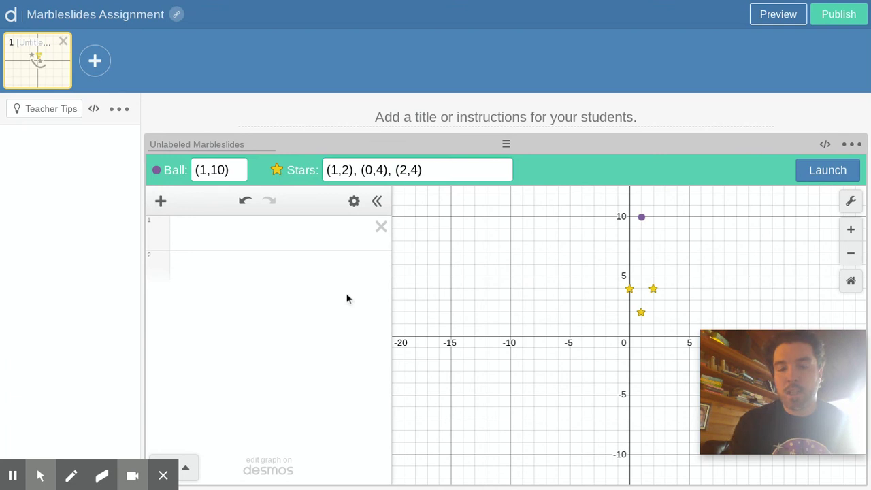
# Add a note to the expression list beginning 'Make one parabola'
pyautogui.click(204, 246)
pyautogui.click(162, 203)
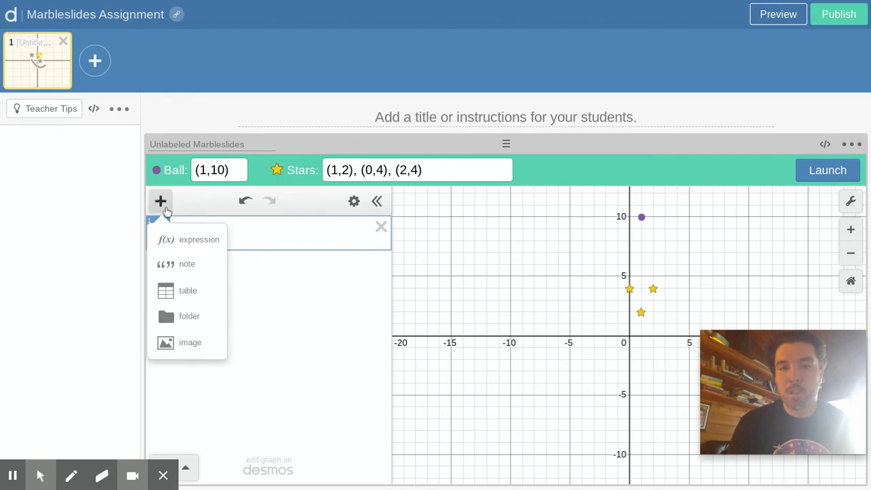
pyautogui.click(185, 267)
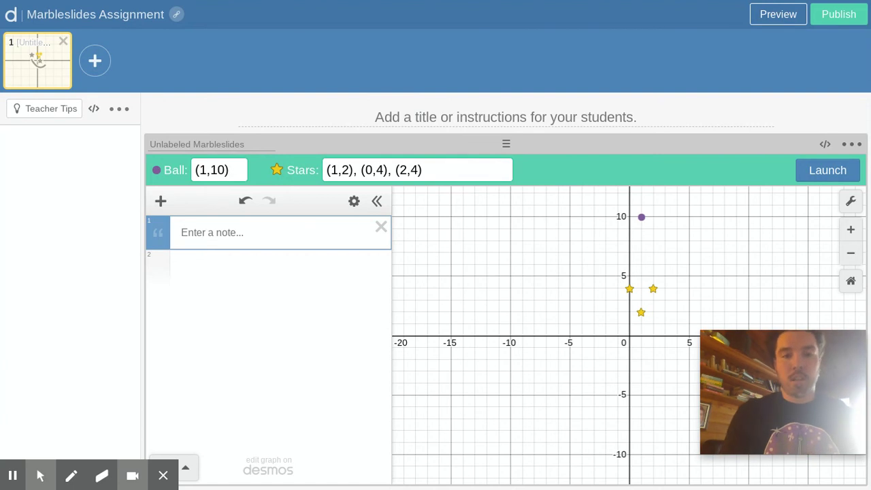
pyautogui.write('M')
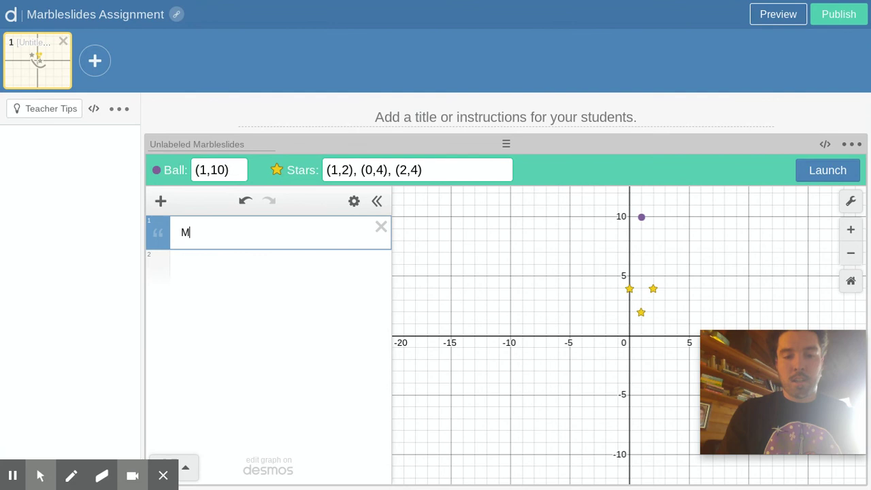
pyautogui.write('ake a')
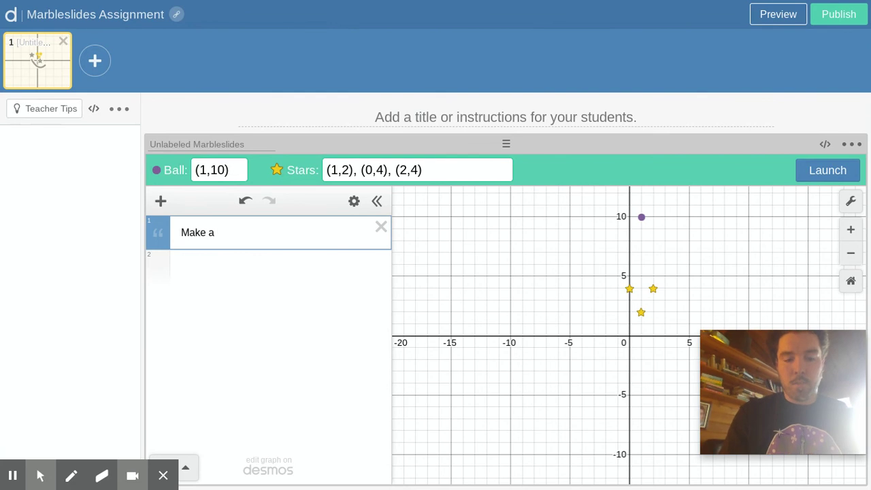
pyautogui.write(' parabol')
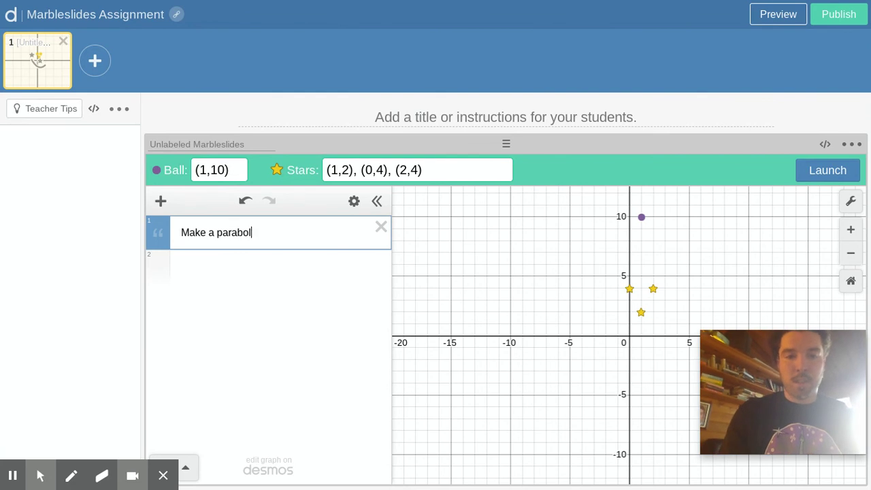
pyautogui.write('a th')
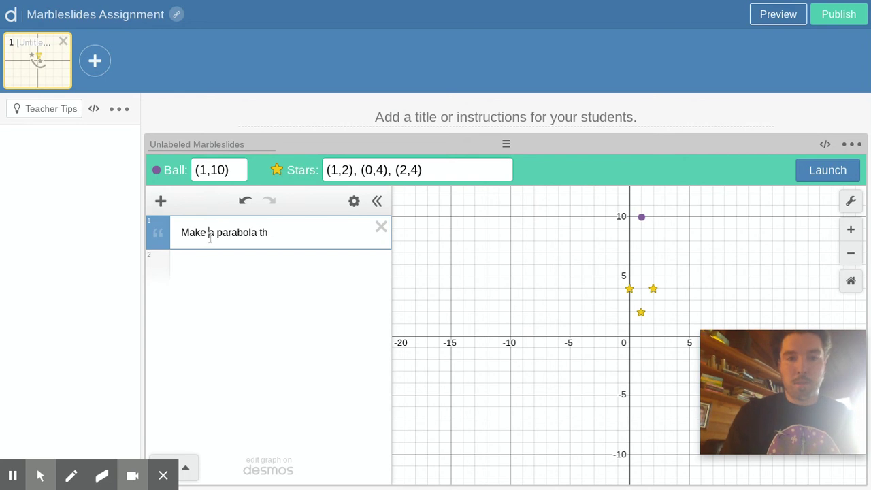
pyautogui.press('BackSpace')
pyautogui.write('one')
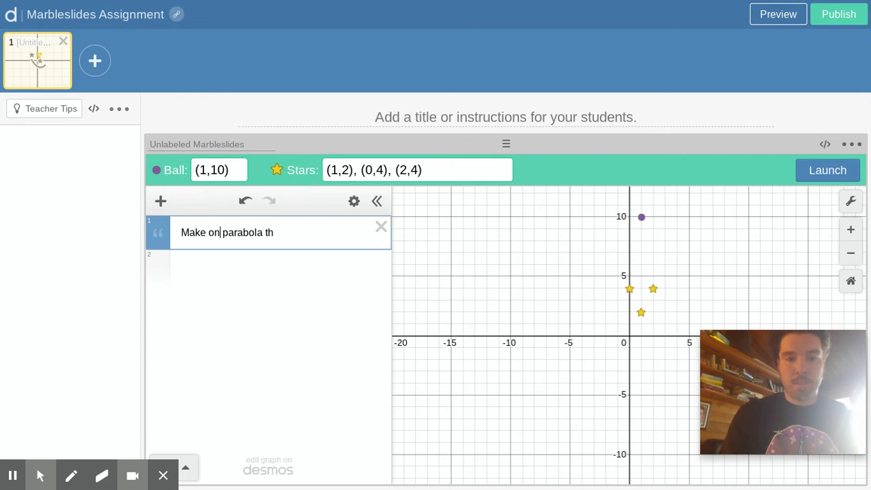
# Complete the note so it reads 'Make one parabola to hit all of these stars:'
pyautogui.click(320, 237)
pyautogui.press('BackSpace')
pyautogui.write('o c')
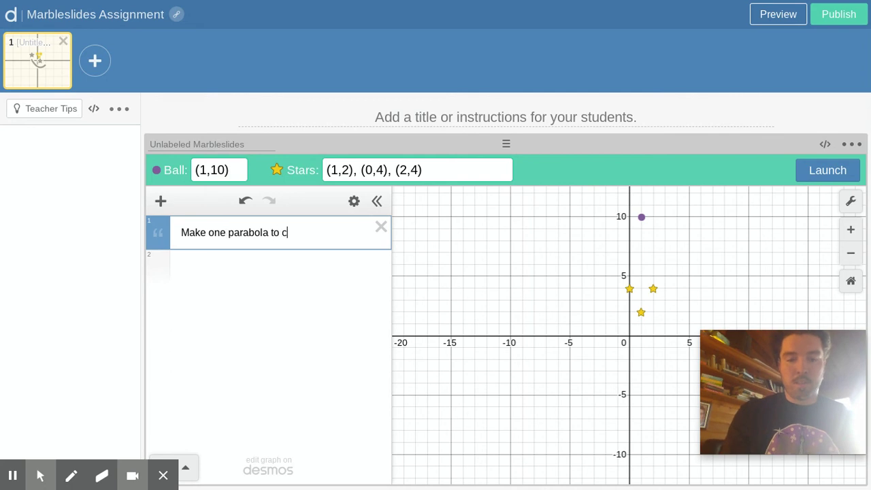
pyautogui.write('at')
pyautogui.press('BackSpace')
pyautogui.press('BackSpace')
pyautogui.press('BackSpace')
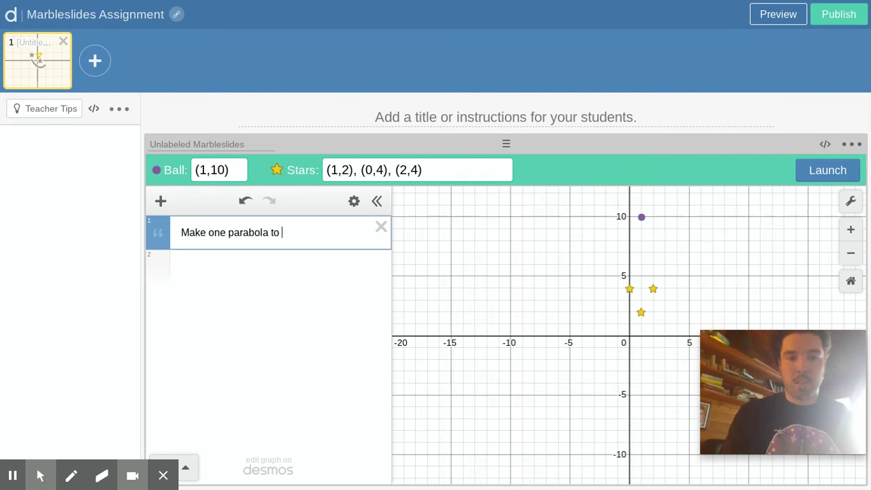
pyautogui.write('hit all of the')
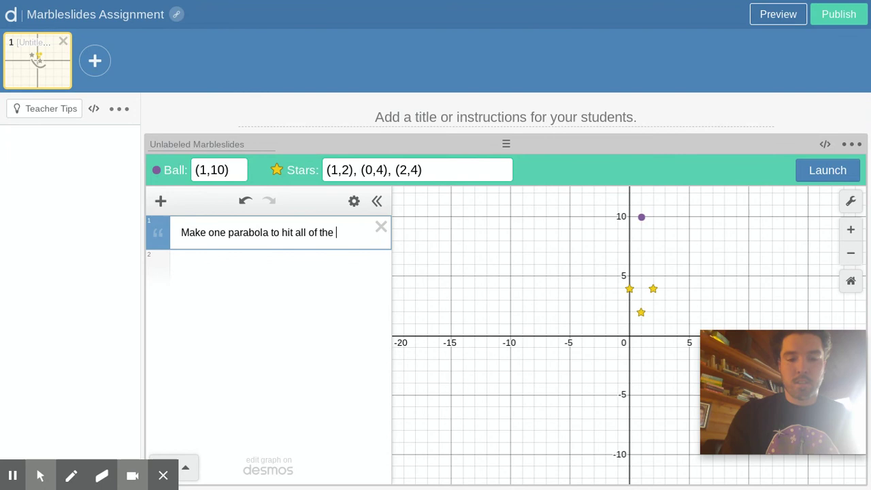
pyautogui.press('BackSpace')
pyautogui.write('ese stars')
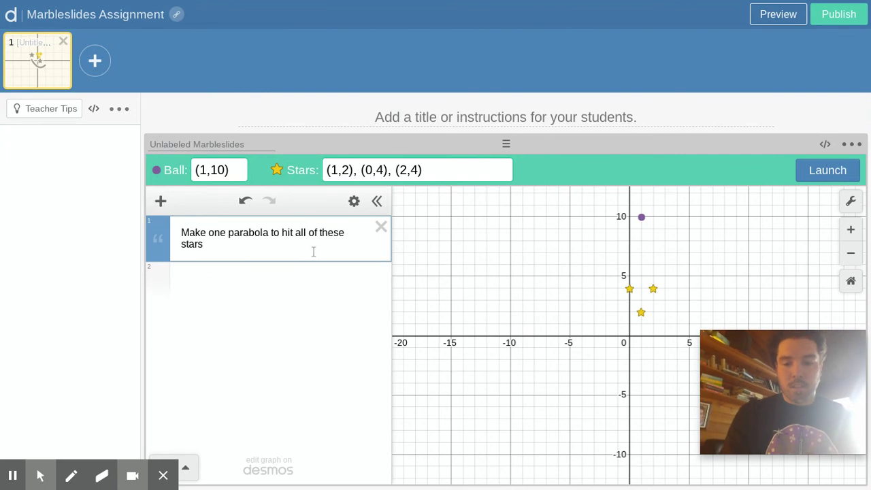
pyautogui.write(':')
pyautogui.click(113, 296)
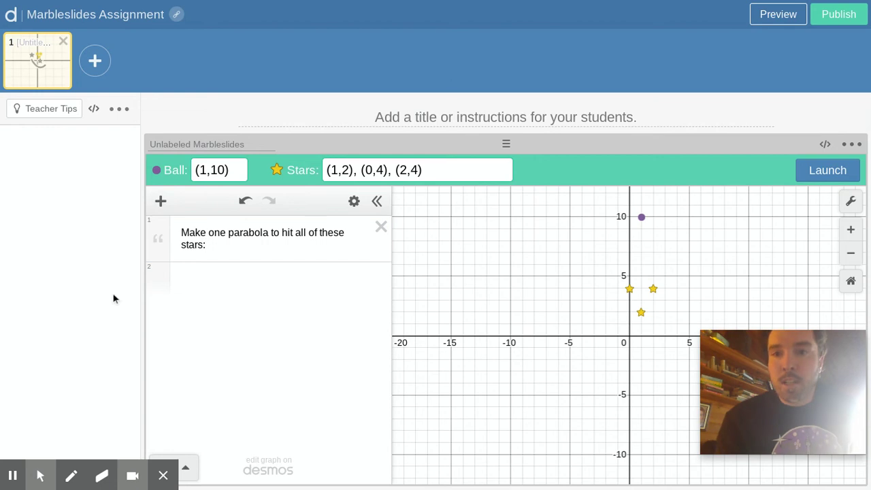
# In the student preview, enter y=(x-0)(x-2)+2 in the expression row below the note
pyautogui.click(773, 15)
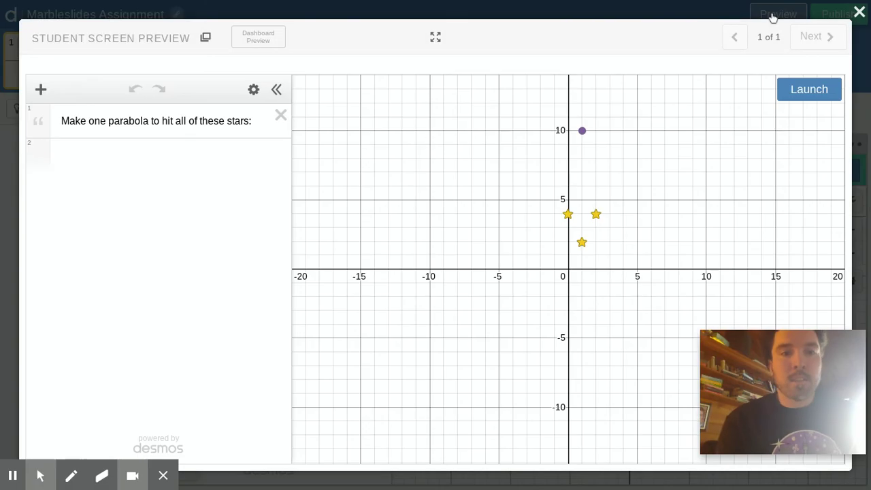
pyautogui.click(80, 162)
pyautogui.write('y')
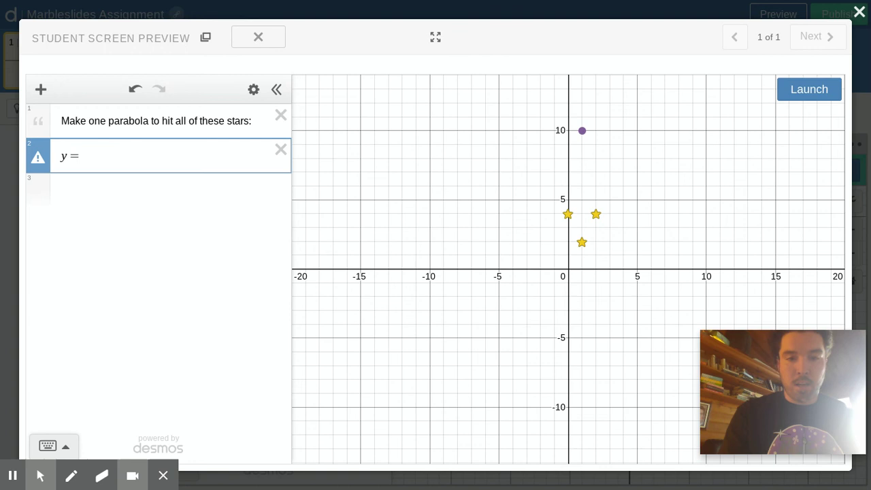
pyautogui.write('=(x-1')
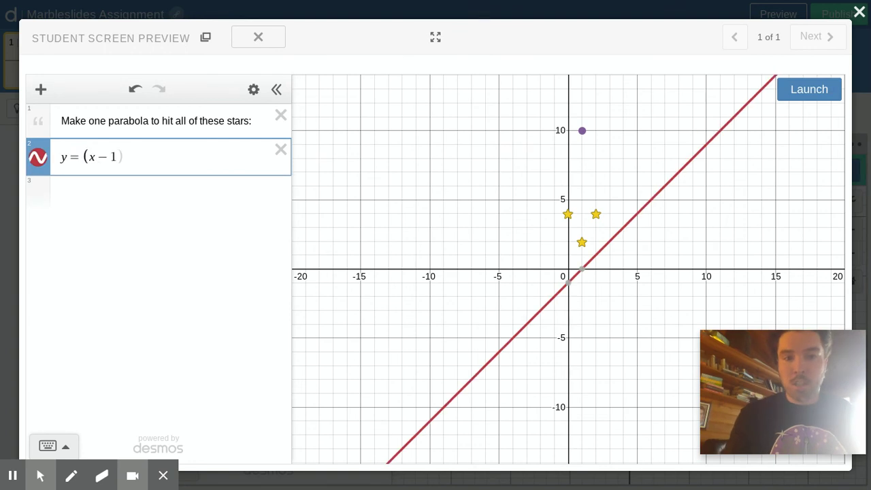
pyautogui.write(')')
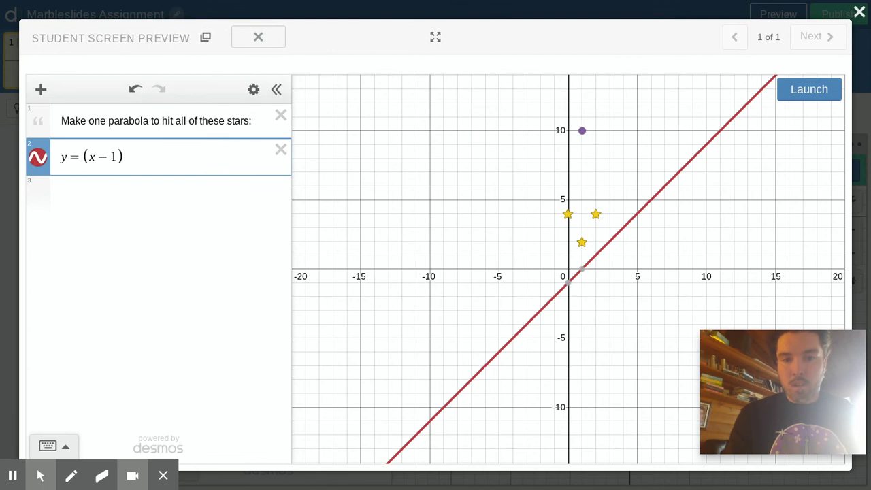
pyautogui.press('BackSpace')
pyautogui.press('BackSpace')
pyautogui.press('BackSpace')
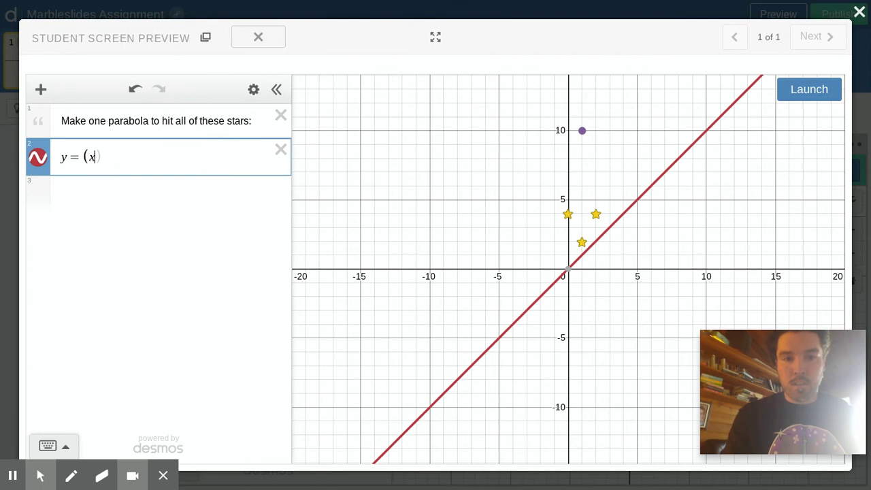
pyautogui.write('- 0')
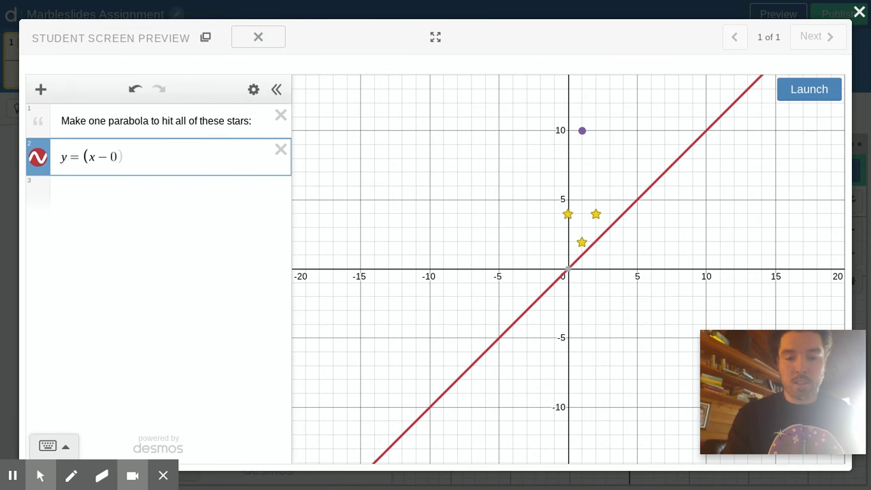
pyautogui.write(')(x - ')
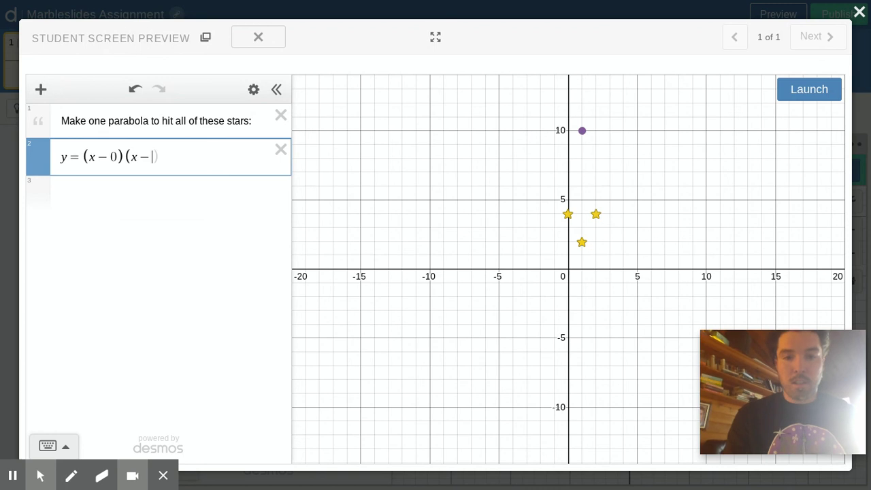
pyautogui.write('2)')
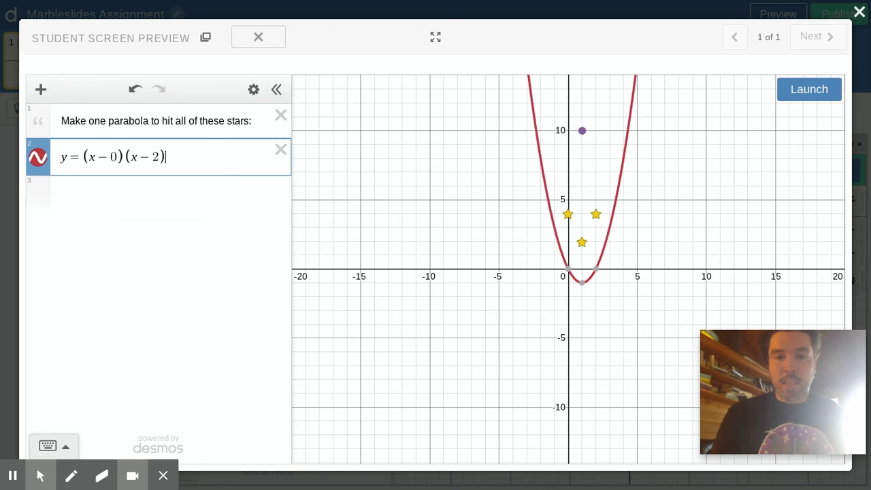
pyautogui.write('+3')
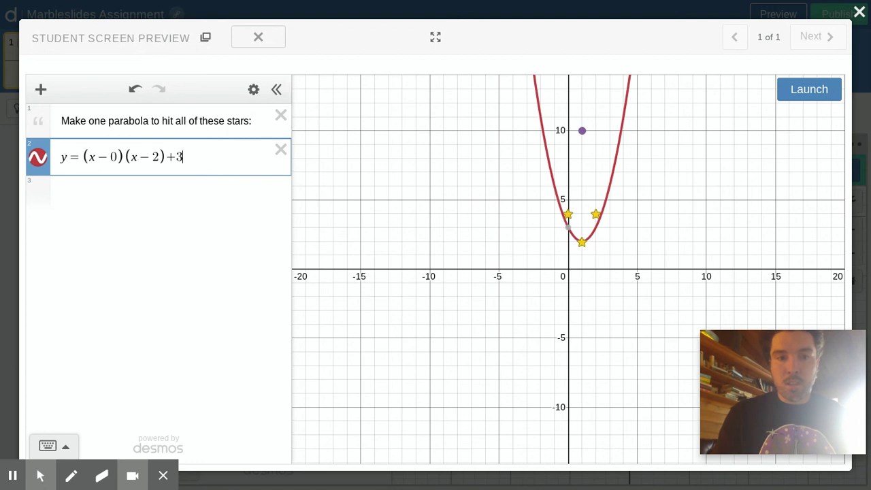
pyautogui.press('BackSpace')
pyautogui.write('2')
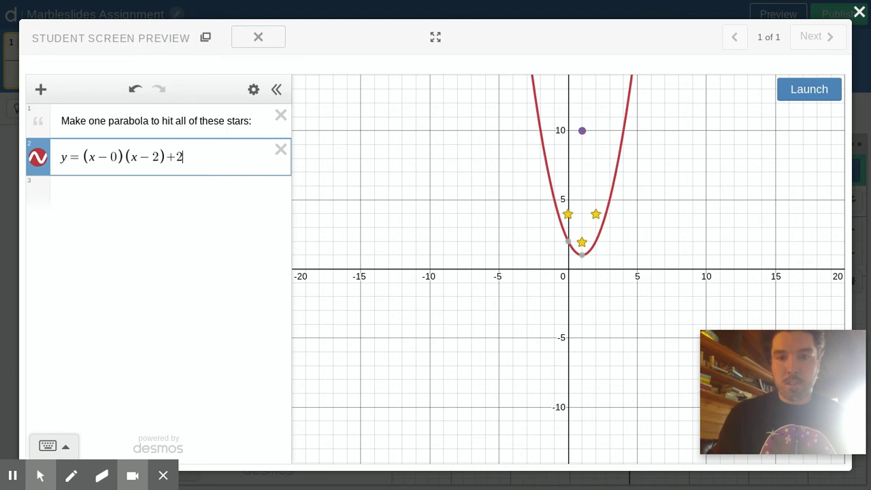
# Launch the marble, revise to y=(x−1)(x−2)+2, relaunch to hit every star, then close preview
pyautogui.click(823, 103)
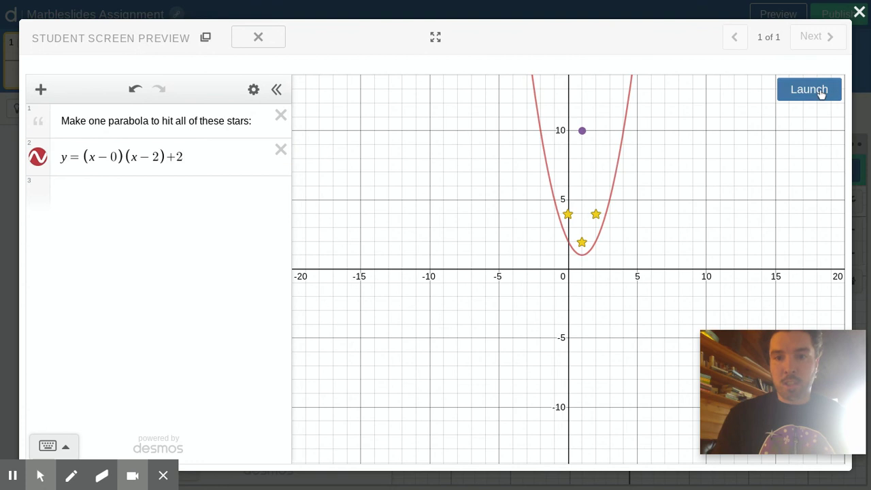
pyautogui.click(820, 89)
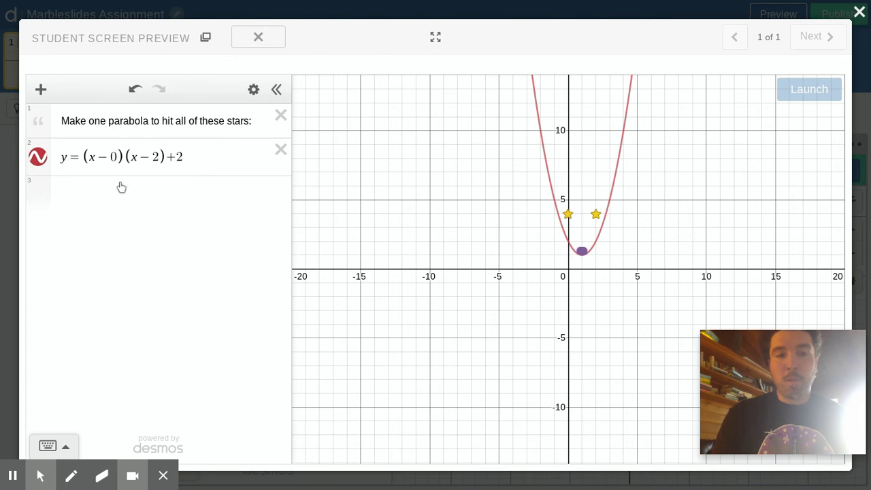
pyautogui.click(190, 158)
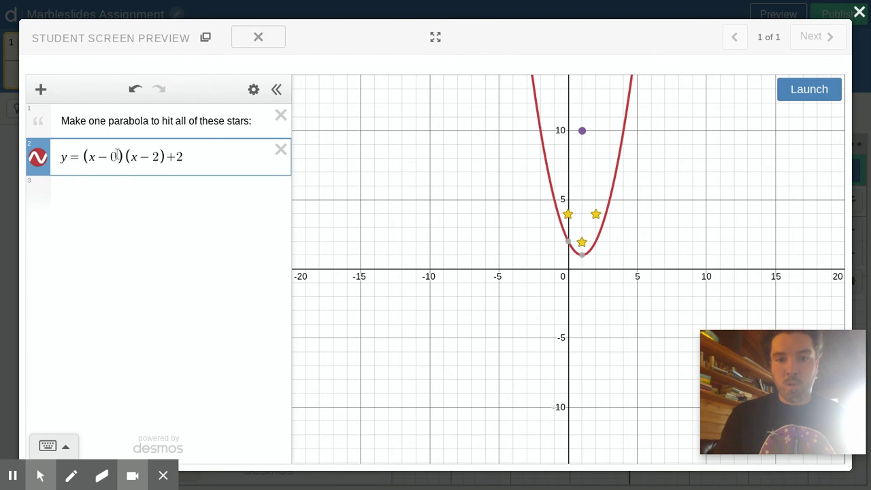
pyautogui.press('BackSpace')
pyautogui.write('1')
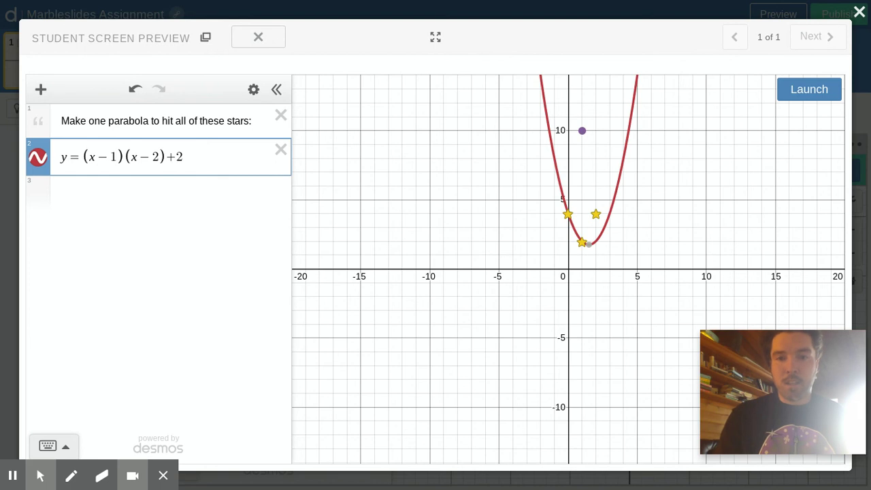
pyautogui.click(806, 91)
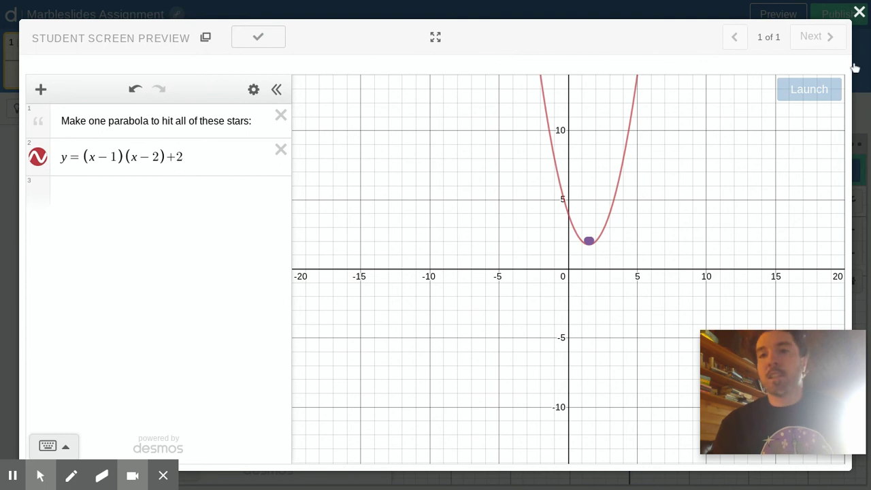
pyautogui.click(859, 13)
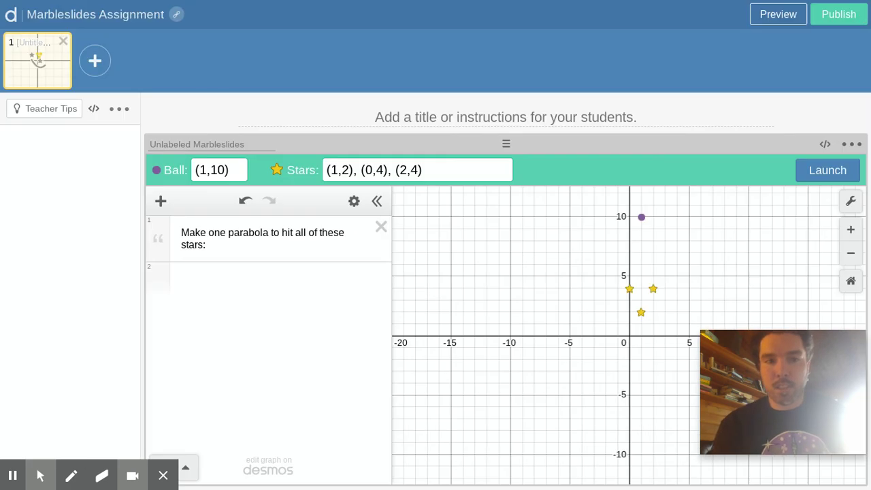
# Add two more screens and drag the blank screen to the front of the strip
pyautogui.click(109, 73)
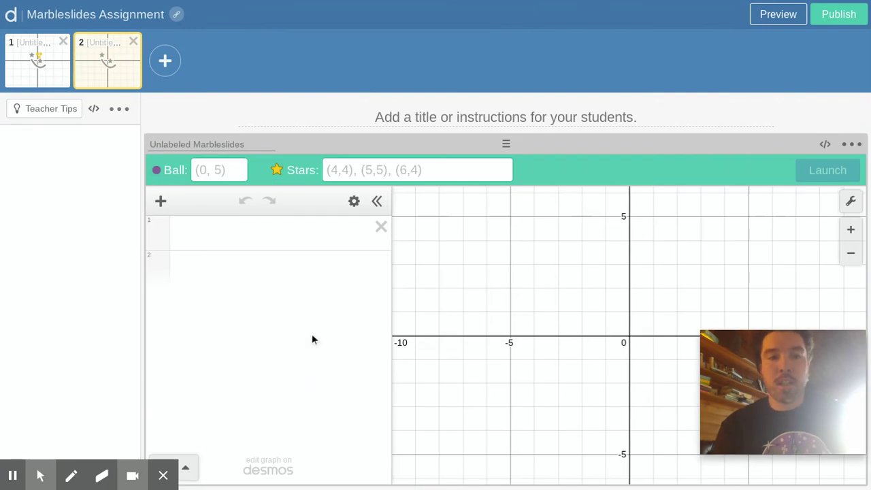
pyautogui.moveTo(47, 67)
pyautogui.mouseDown()
pyautogui.moveTo(129, 66)
pyautogui.moveTo(23, 62)
pyautogui.moveTo(33, 58)
pyautogui.mouseUp()
pyautogui.click(166, 64)
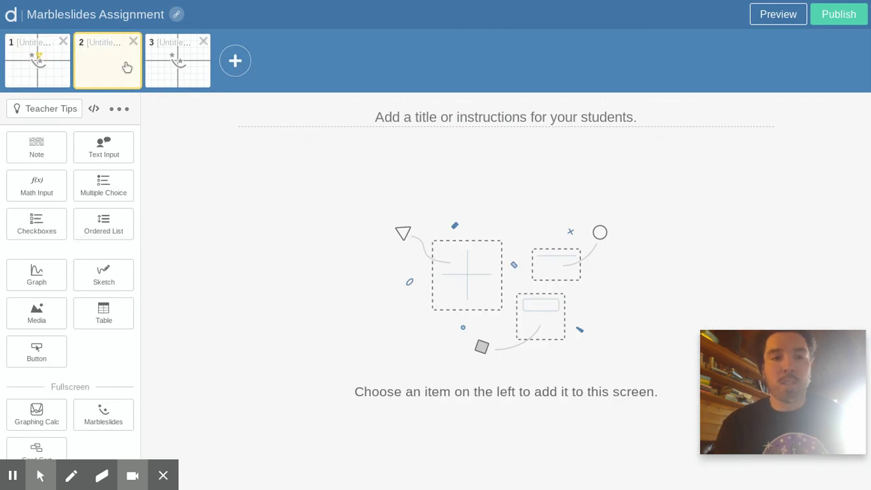
pyautogui.moveTo(125, 63); pyautogui.dragTo(61, 65)
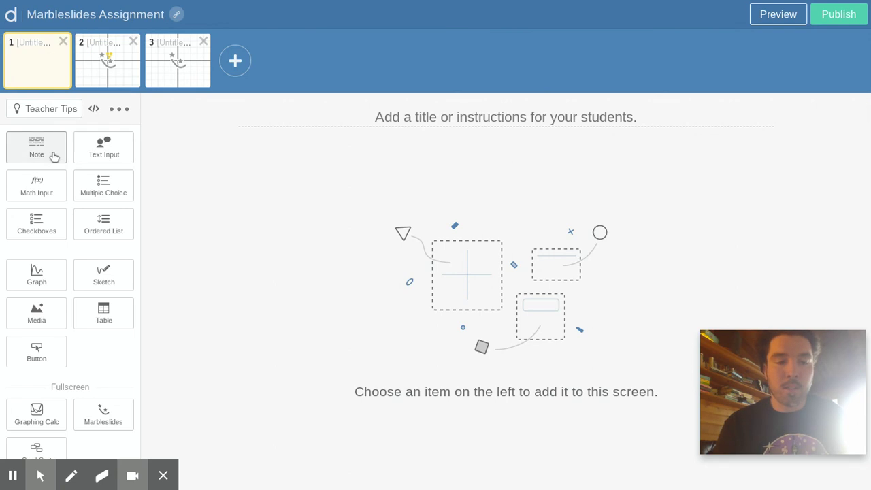
# Add a note to screen 1, title it 'Assignment Part 1', and write 'Welcome to my marble slides!'
pyautogui.moveTo(479, 234); pyautogui.dragTo(480, 234)
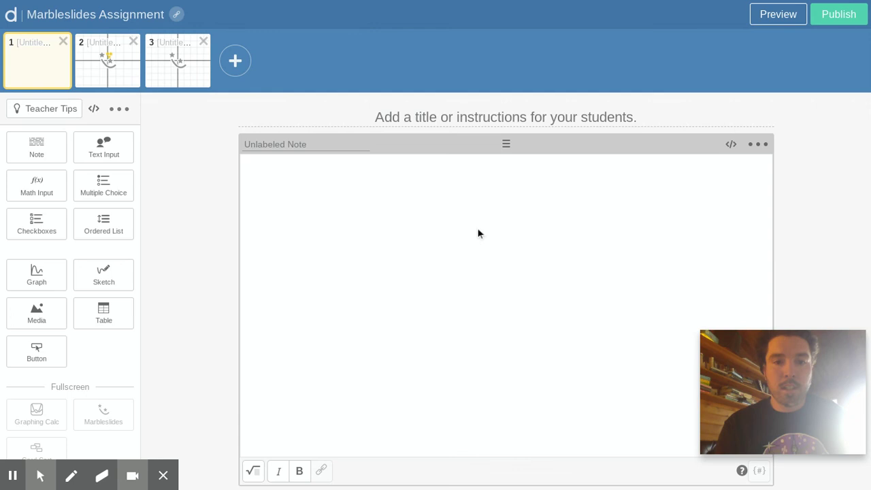
pyautogui.click(431, 361)
pyautogui.write('W')
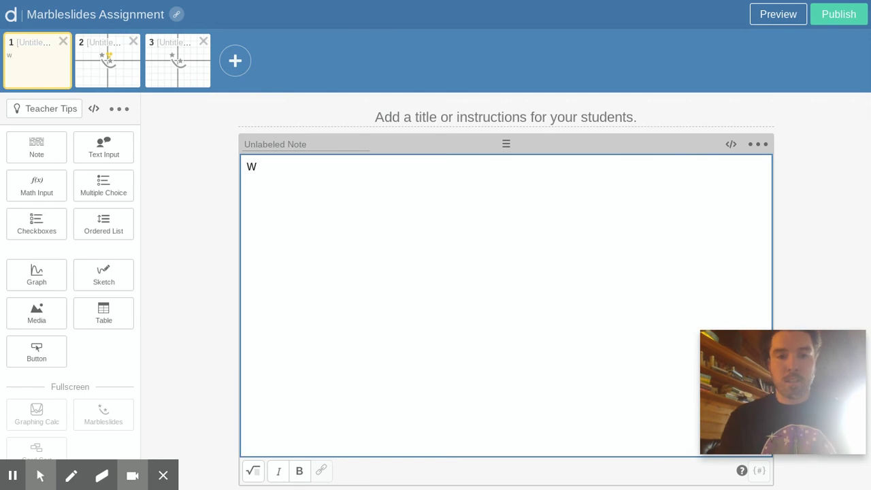
pyautogui.click(617, 113)
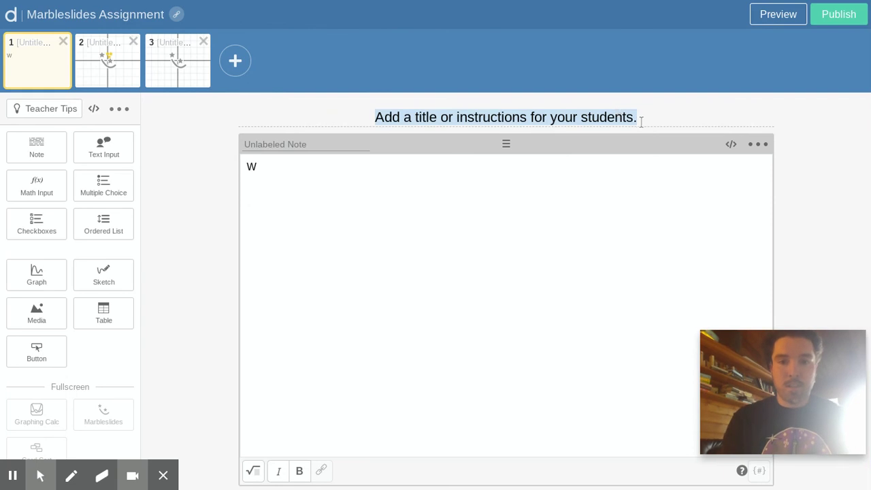
pyautogui.press('BackSpace')
pyautogui.write('Assignme')
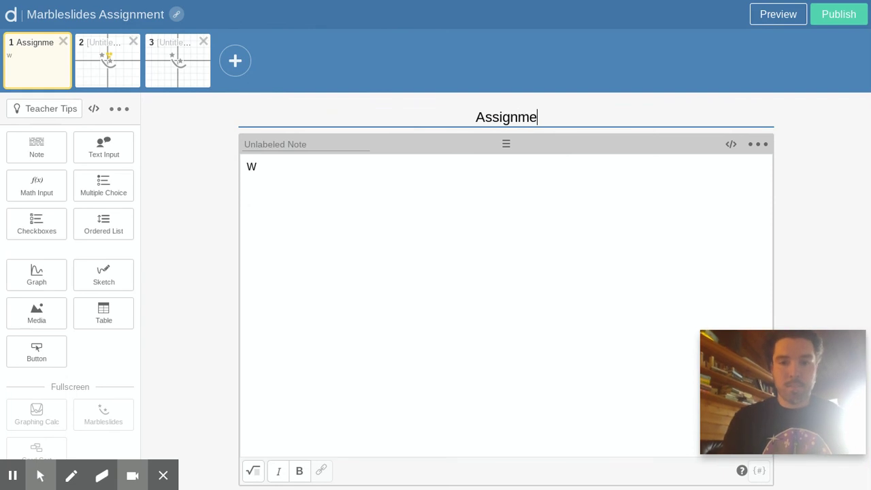
pyautogui.write('nt Part')
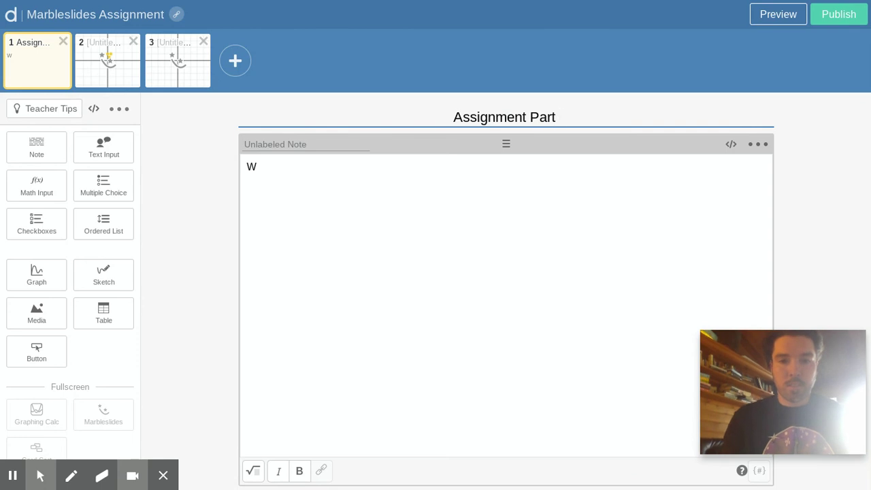
pyautogui.write(' 1')
pyautogui.click(604, 164)
pyautogui.write('elcome ')
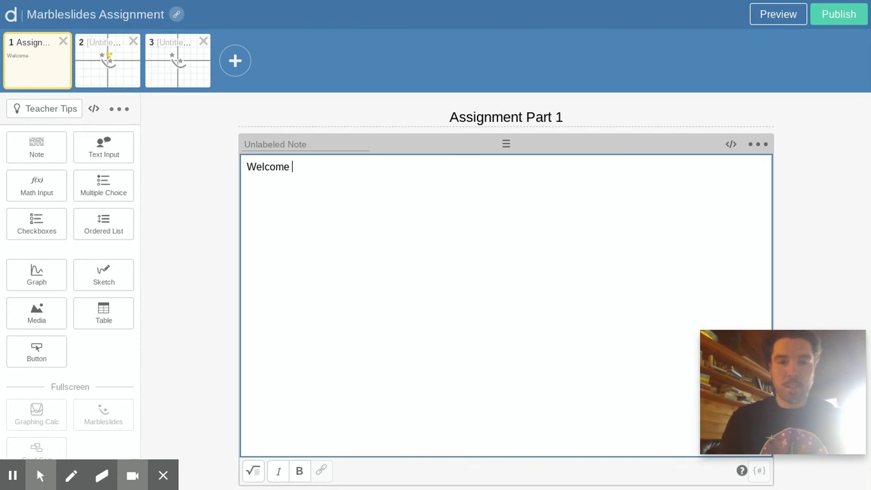
pyautogui.write('to my marble')
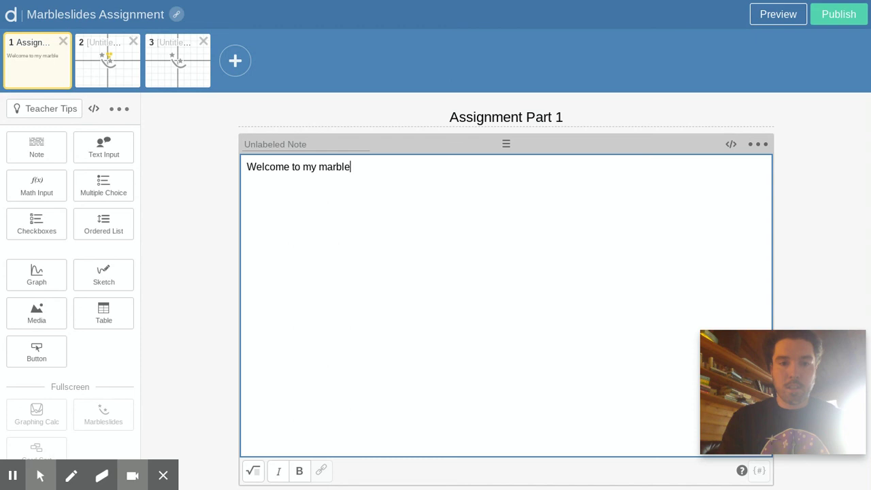
pyautogui.write(' slides')
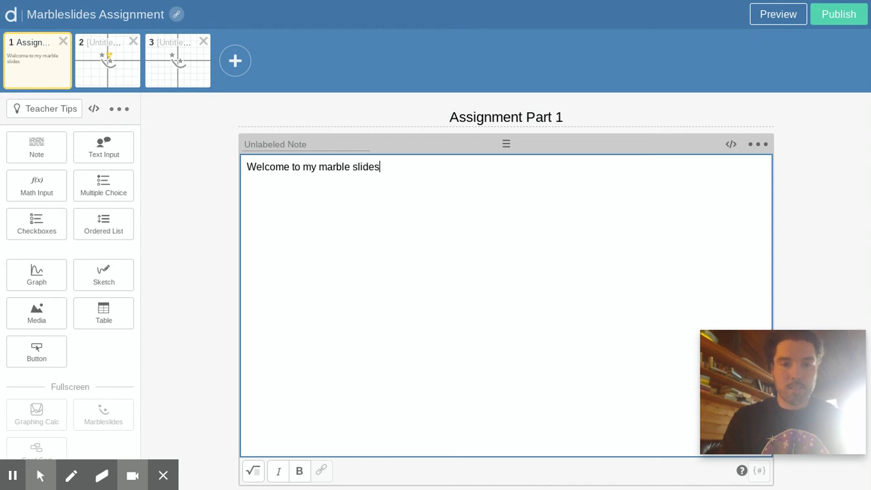
pyautogui.write('!')
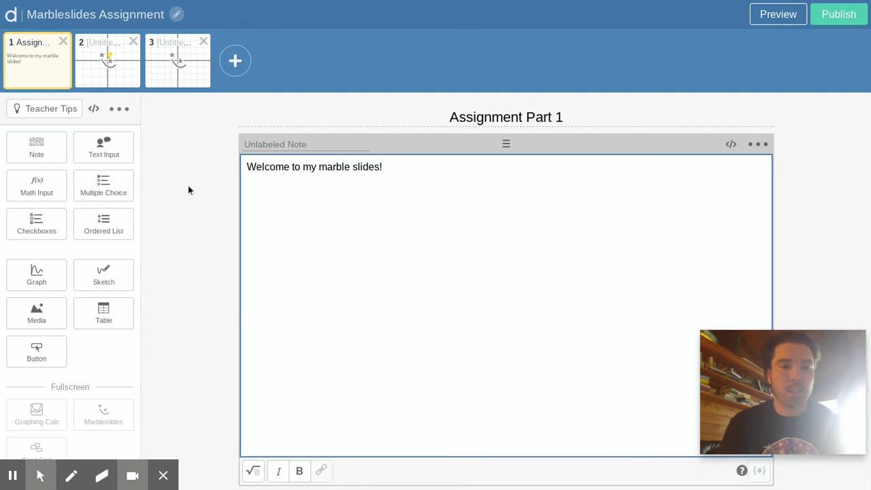
# Drag a Media component onto screen 1 beside the welcome note
pyautogui.click(51, 315)
pyautogui.moveTo(252, 320); pyautogui.dragTo(406, 239)
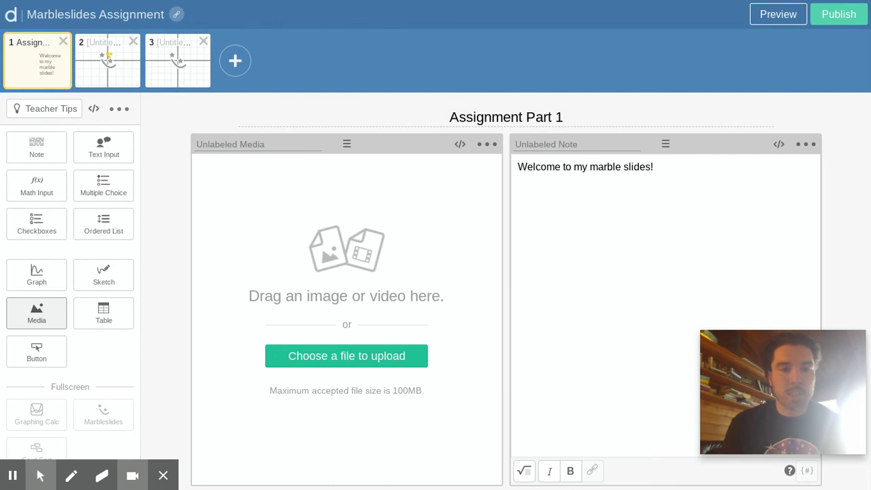
# Preview all three screens as a student, then return to the editor on screen 3
pyautogui.click(778, 15)
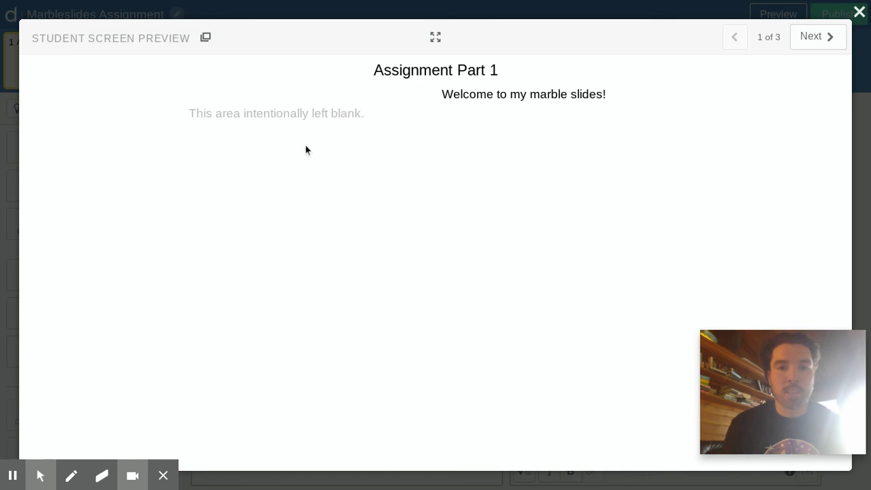
pyautogui.click(817, 40)
pyautogui.click(817, 38)
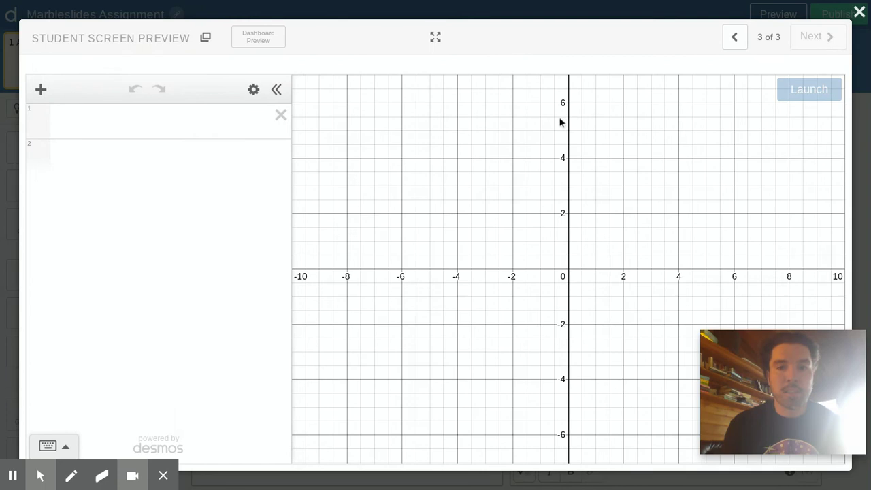
pyautogui.click(859, 13)
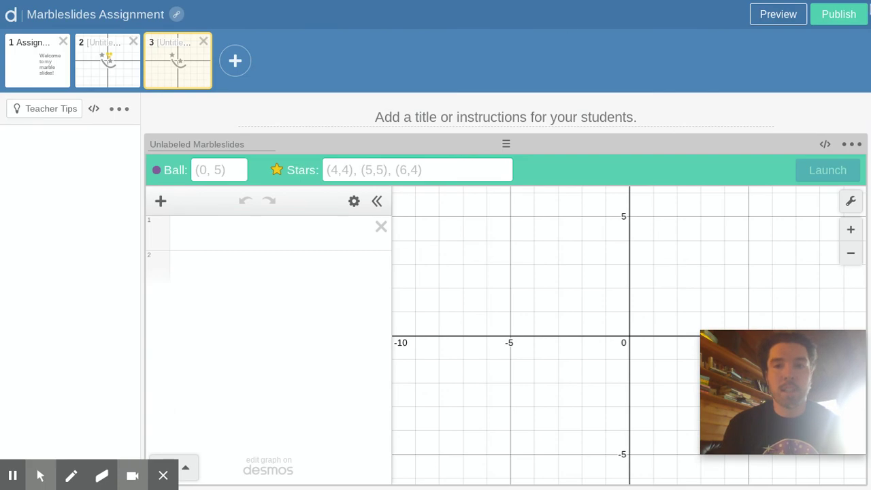
# Publish the activity and create a single-session invitation code valid for 2 weeks
pyautogui.click(850, 15)
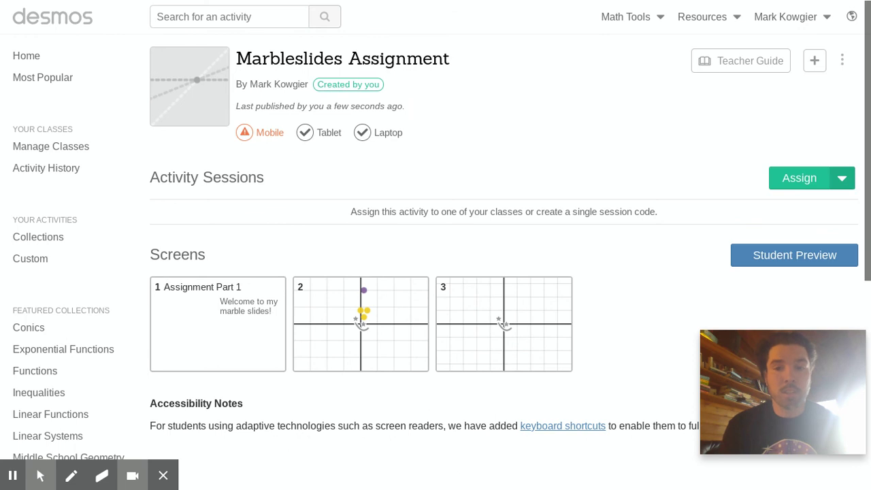
pyautogui.click(844, 182)
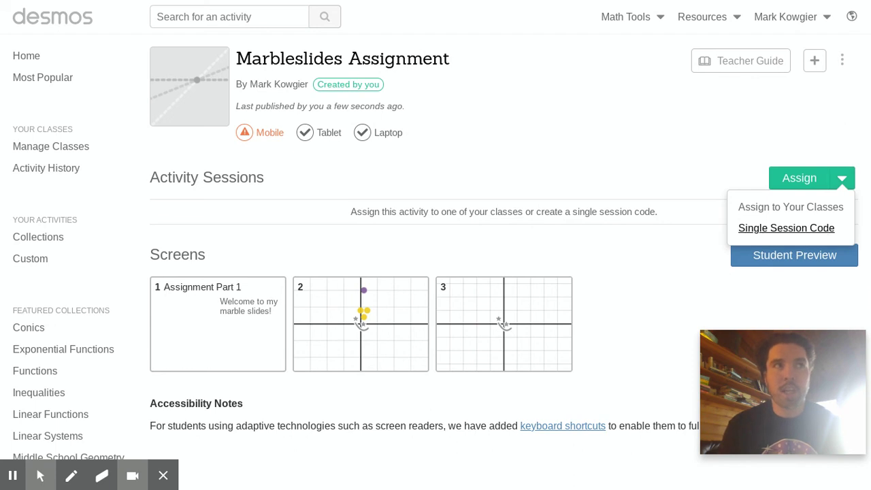
pyautogui.click(822, 228)
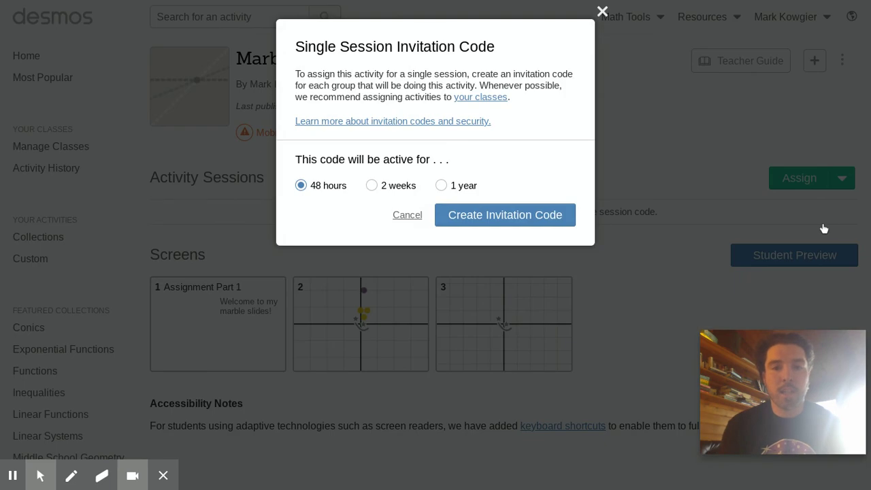
pyautogui.click(373, 186)
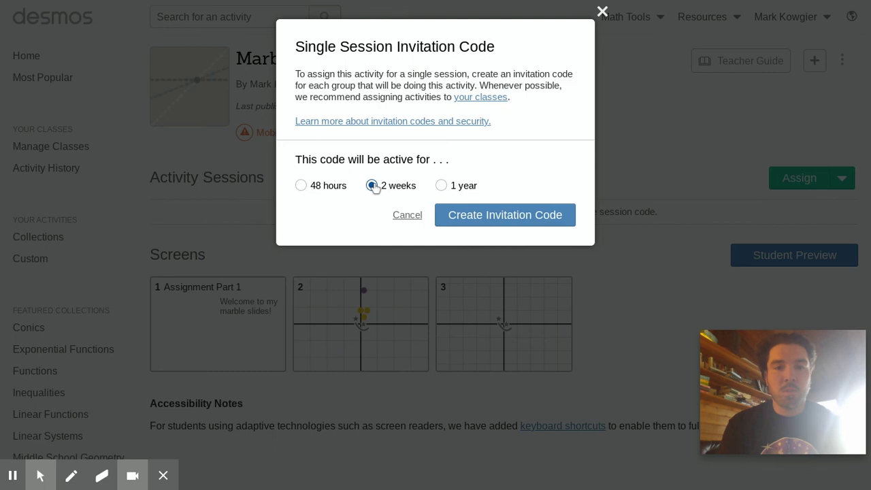
pyautogui.click(511, 215)
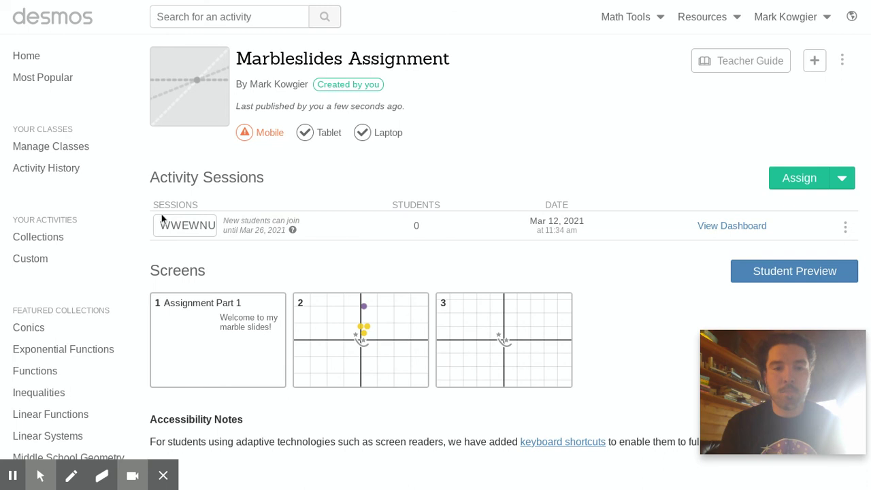
pyautogui.moveTo(152, 203); pyautogui.dragTo(637, 235)
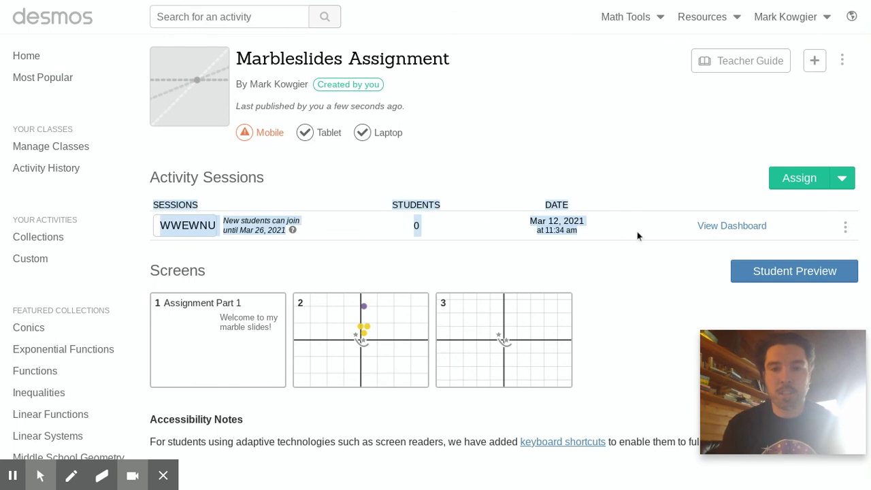
# Copy the new session's student invitation link and close the join instructions
pyautogui.click(847, 234)
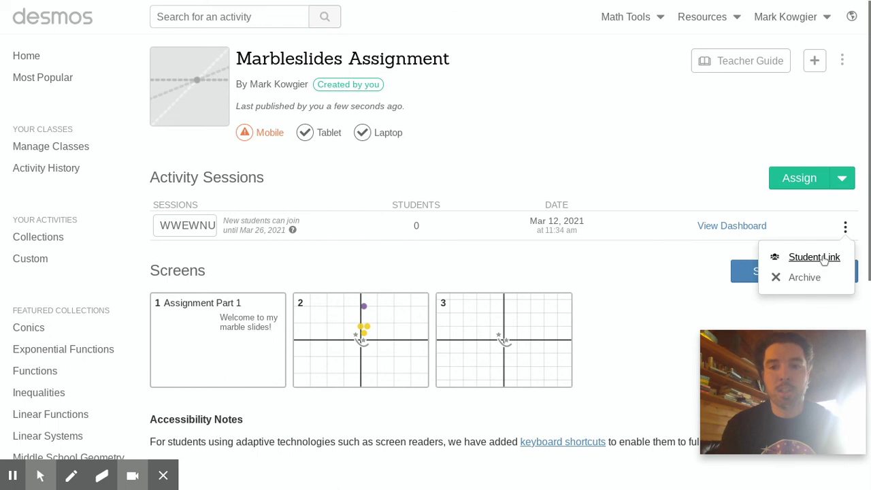
pyautogui.click(823, 259)
pyautogui.click(544, 304)
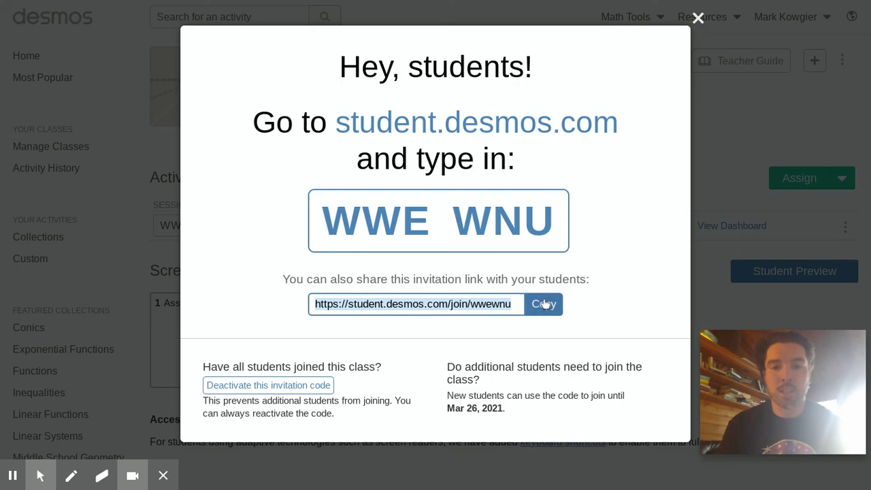
pyautogui.click(698, 18)
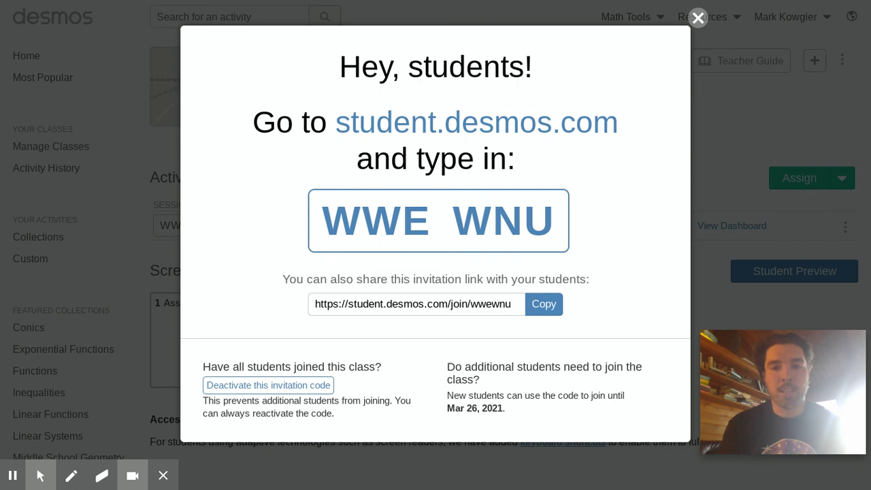
pyautogui.click(698, 18)
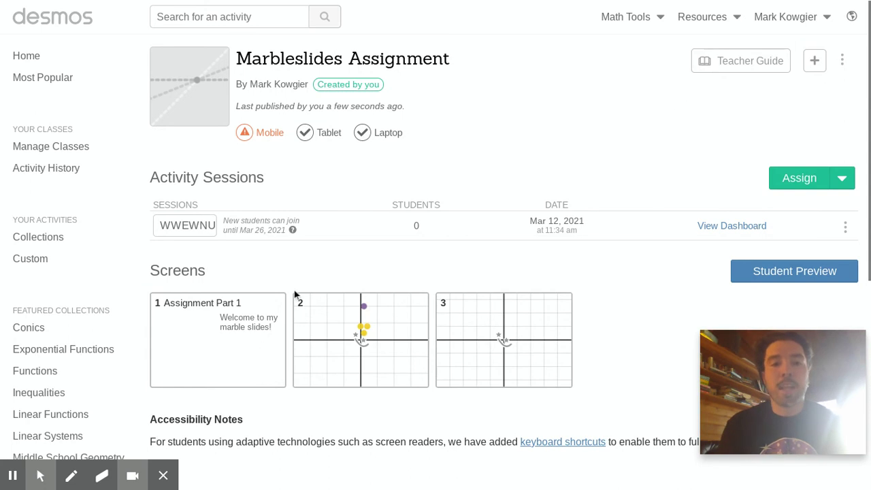
# Preview the second screen as a student, then reopen Marbleslides Assignment in the editor
pyautogui.click(314, 314)
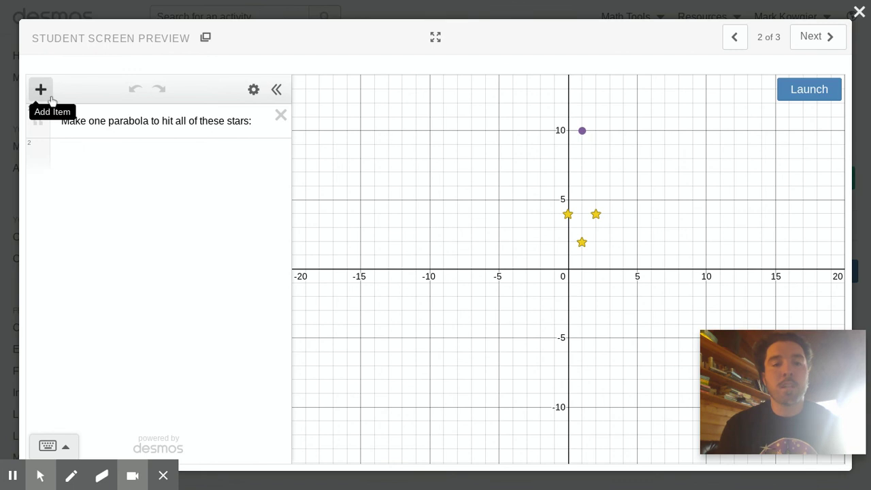
pyautogui.click(859, 11)
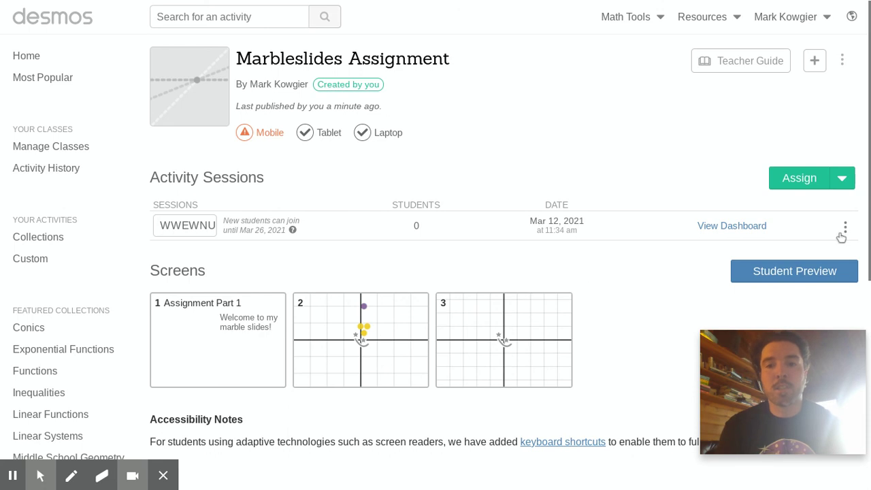
pyautogui.click(843, 65)
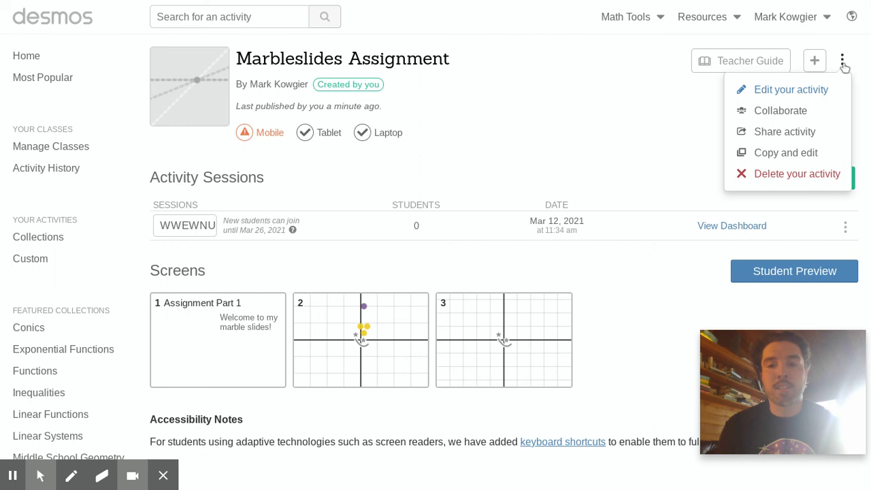
pyautogui.click(817, 93)
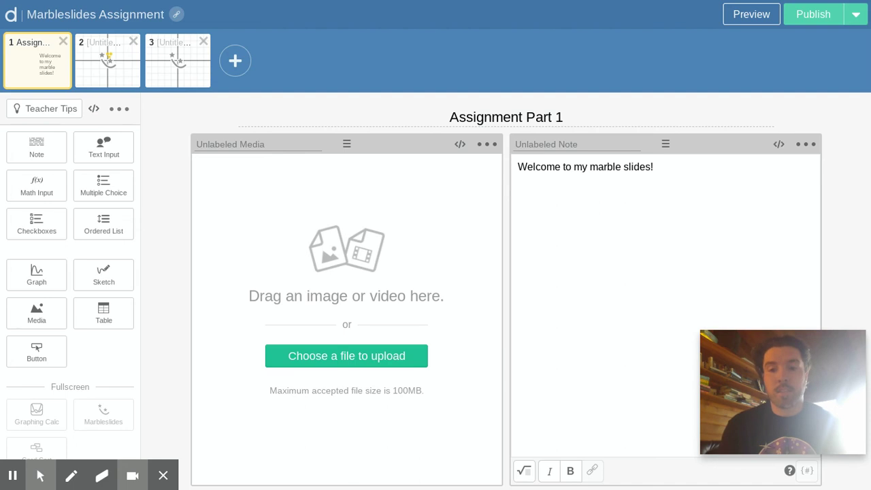
pyautogui.click(100, 69)
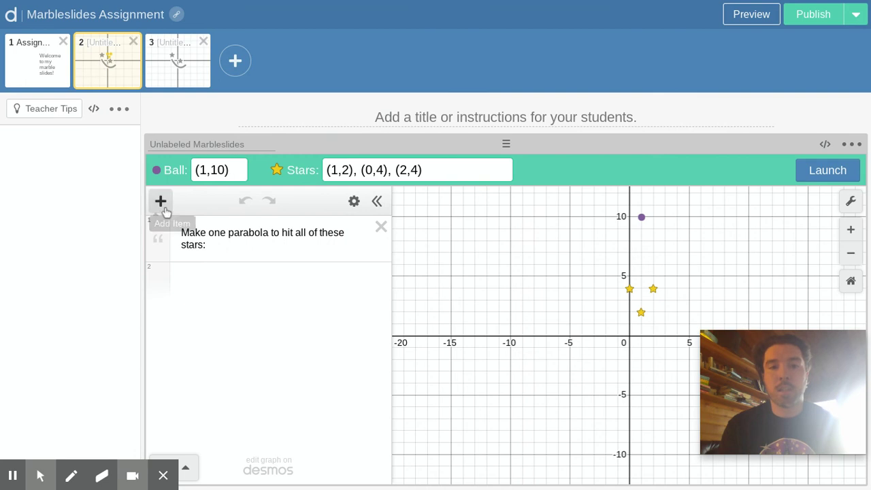
pyautogui.click(427, 116)
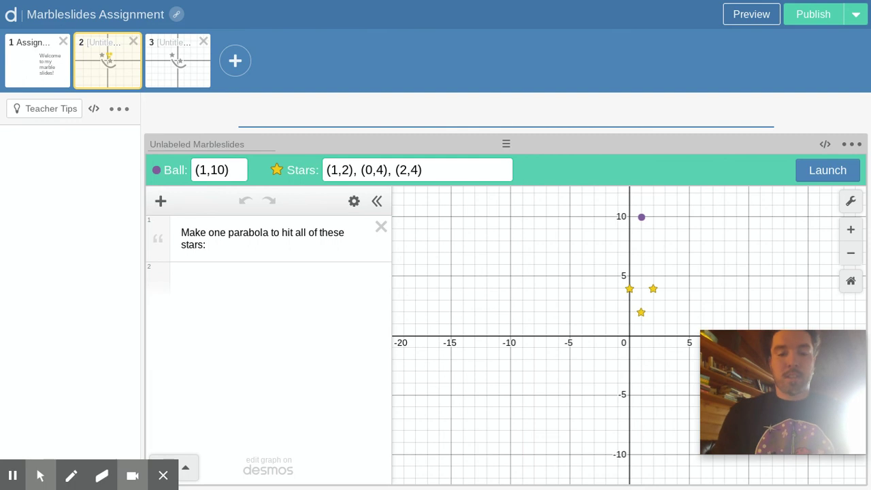
pyautogui.write('Mark ')
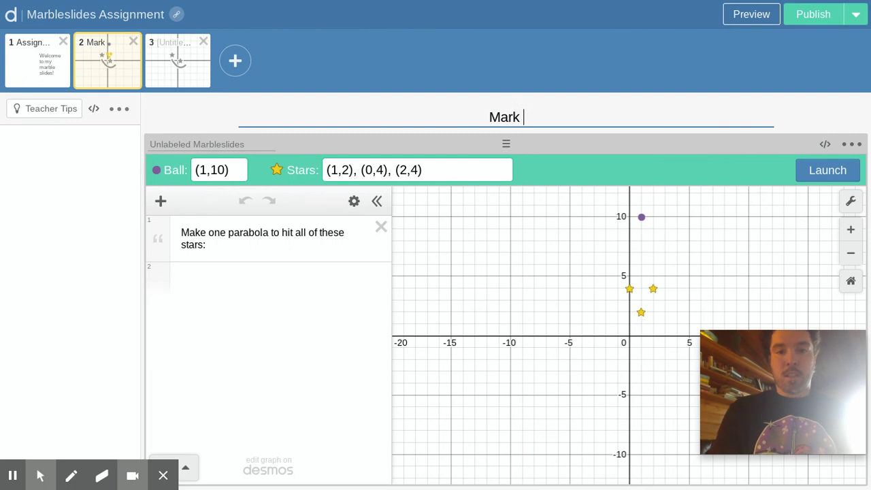
pyautogui.write("K.'s ")
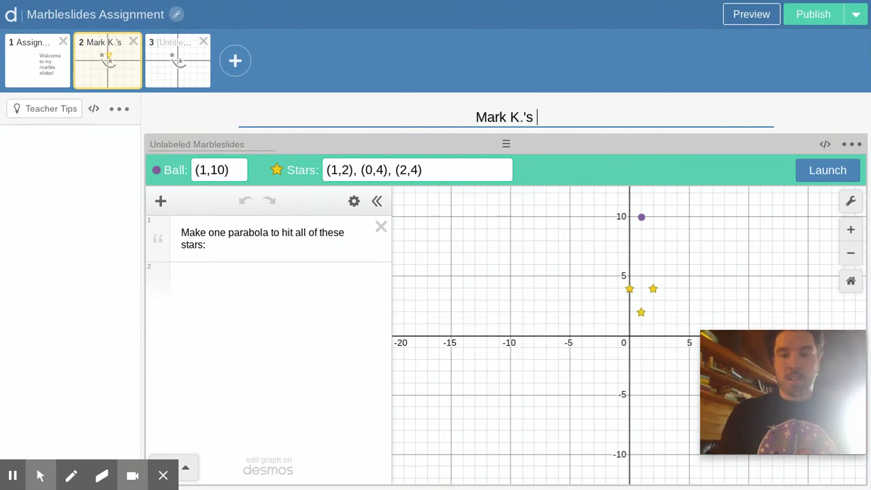
pyautogui.write('First')
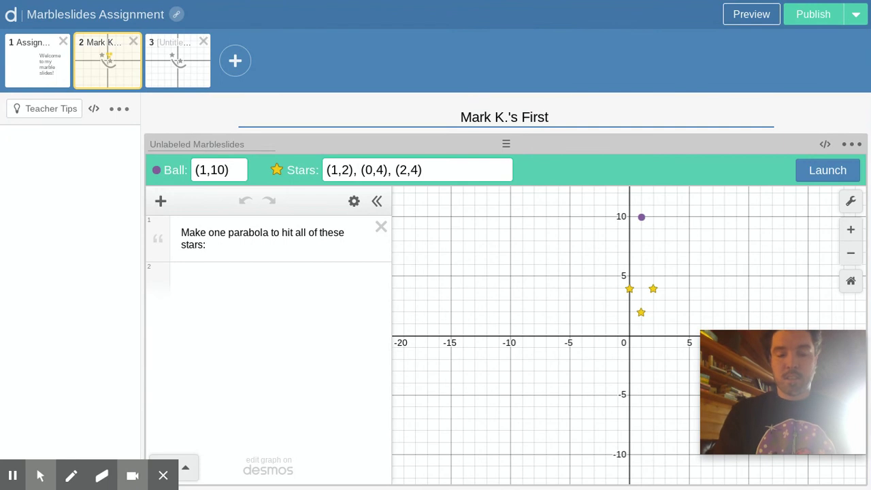
pyautogui.tripleClick(426, 117)
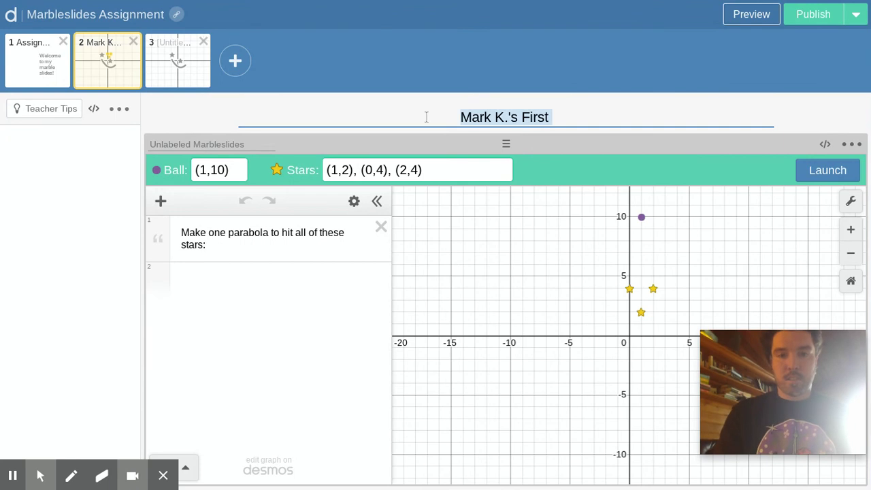
pyautogui.press('BackSpace')
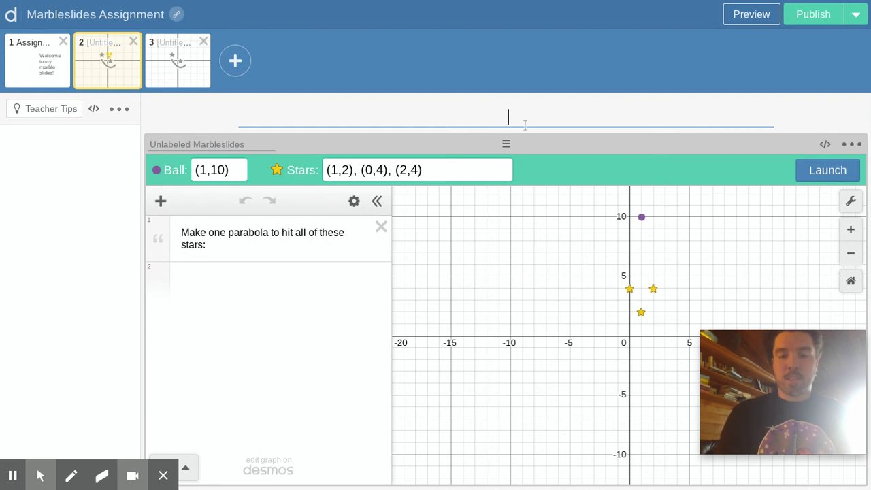
pyautogui.write('Mark K')
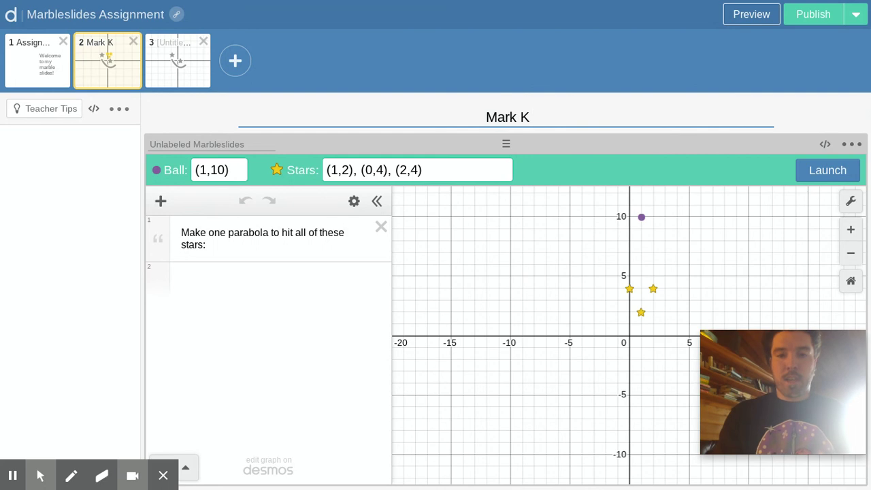
pyautogui.write(' Q1')
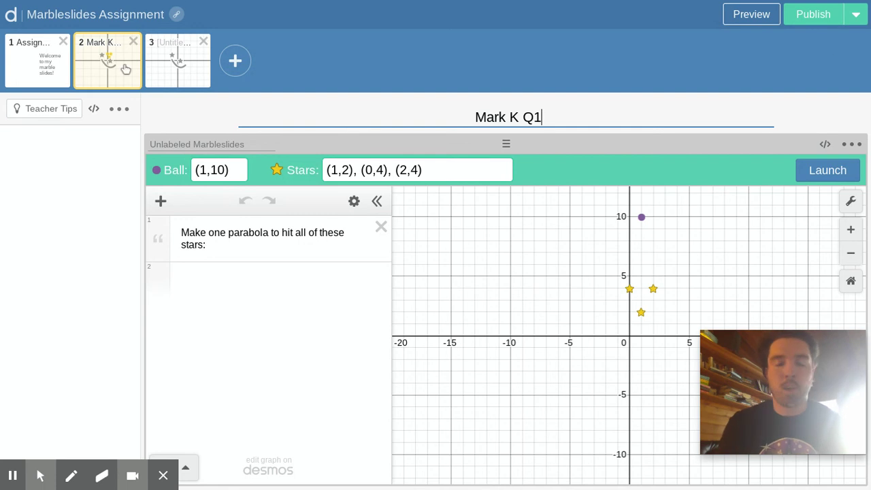
pyautogui.click(857, 15)
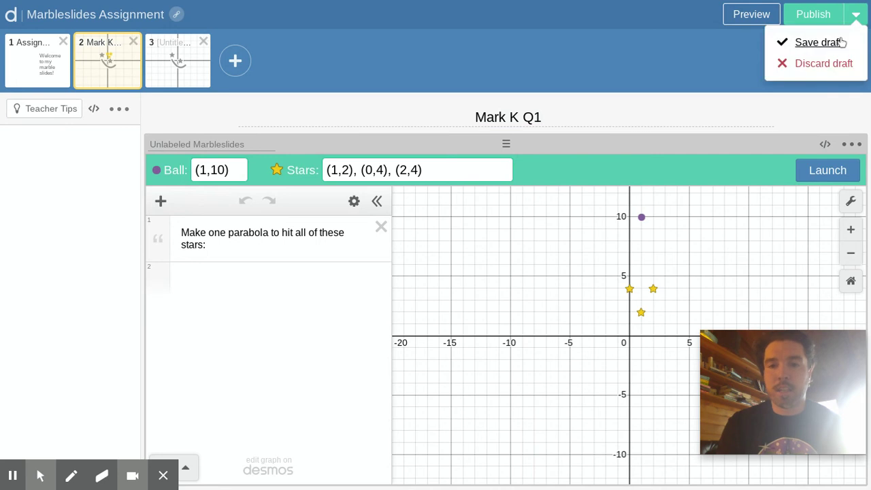
pyautogui.click(842, 43)
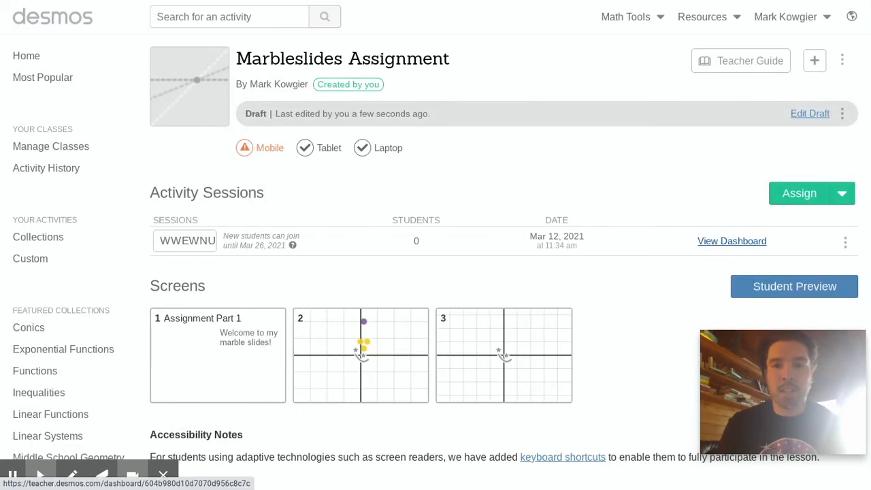
pyautogui.click(843, 60)
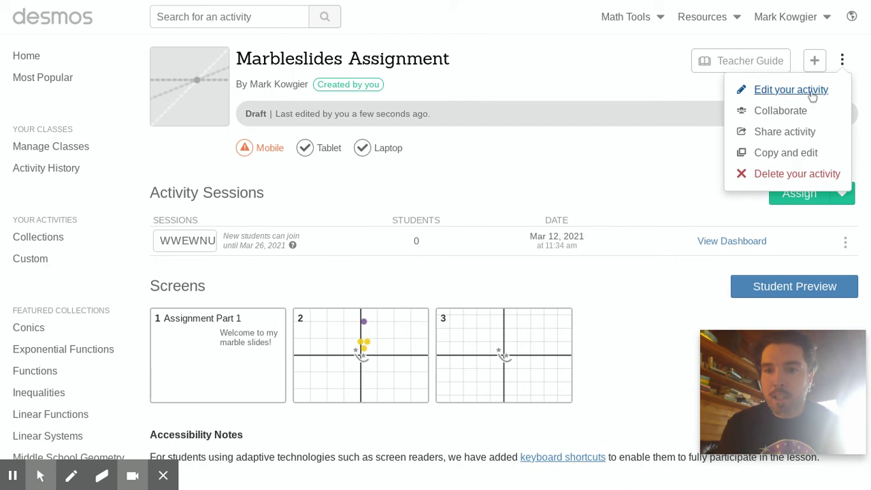
pyautogui.click(800, 120)
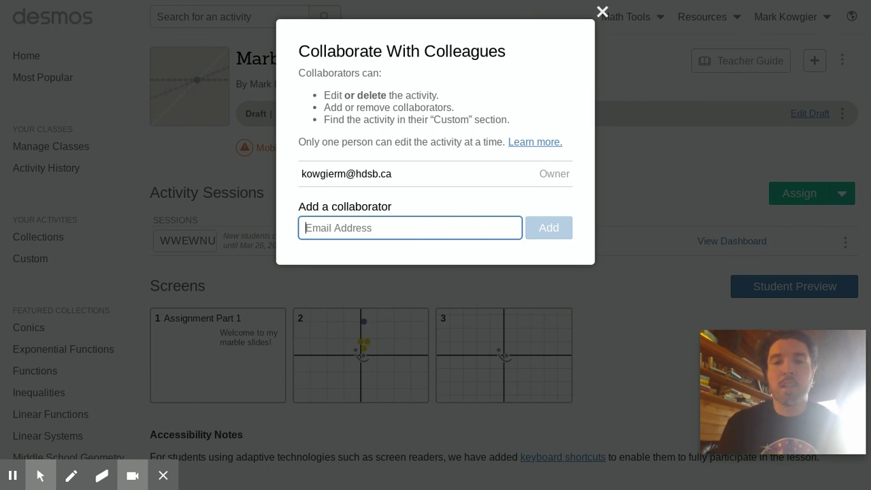
pyautogui.click(602, 12)
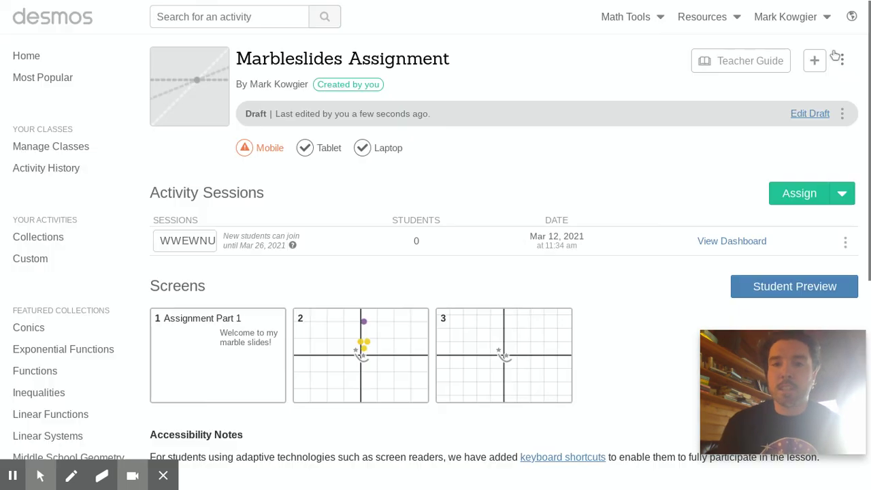
pyautogui.click(842, 59)
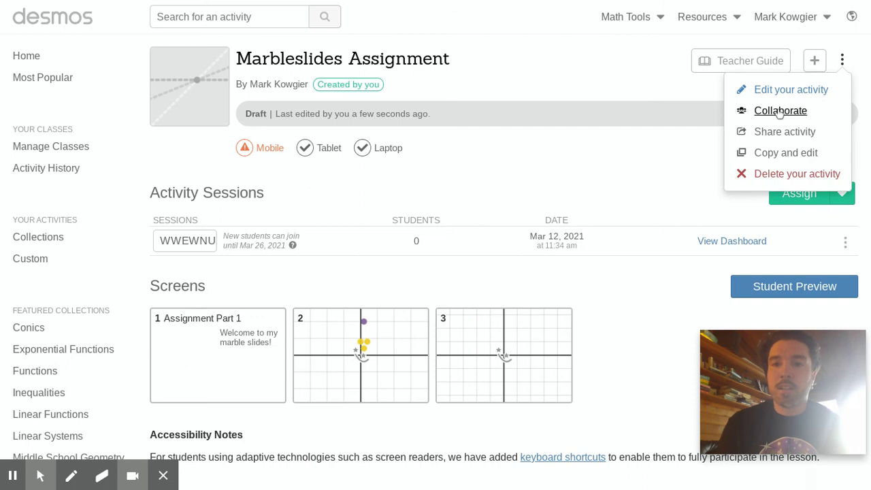
pyautogui.click(779, 112)
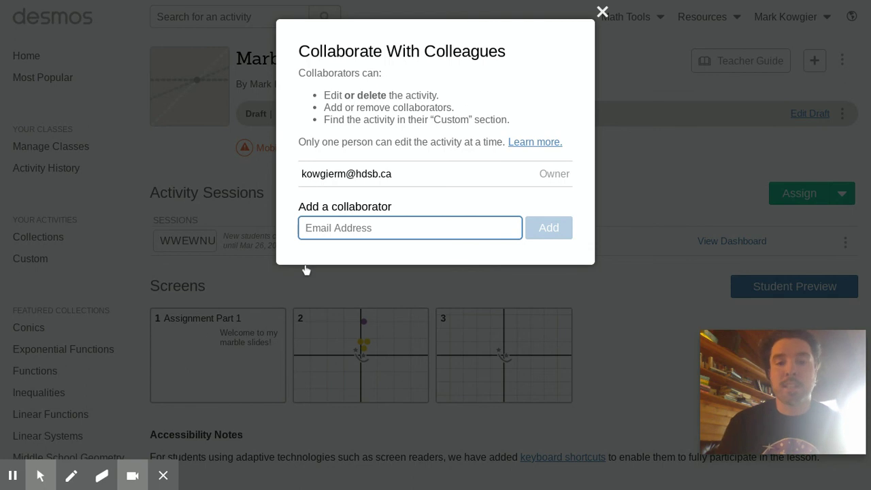
pyautogui.click(602, 20)
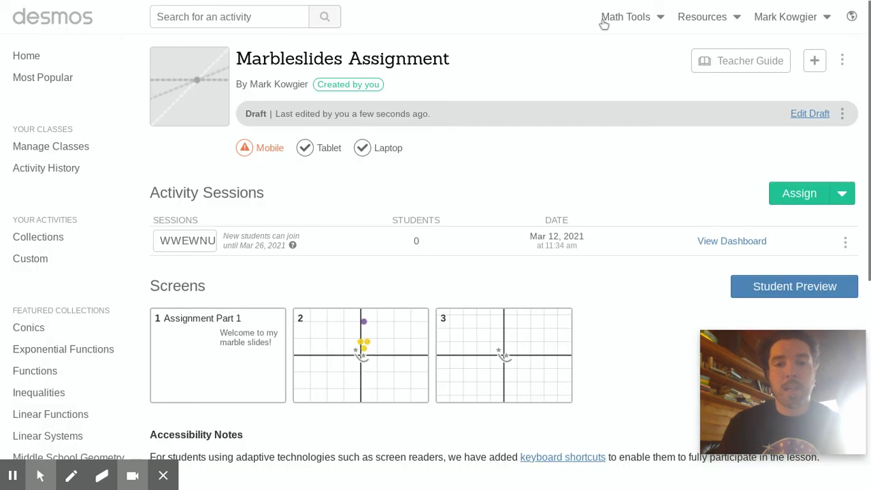
# Open the featured Inequalities collection of 5 activities from the sidebar
pyautogui.moveTo(816, 378)
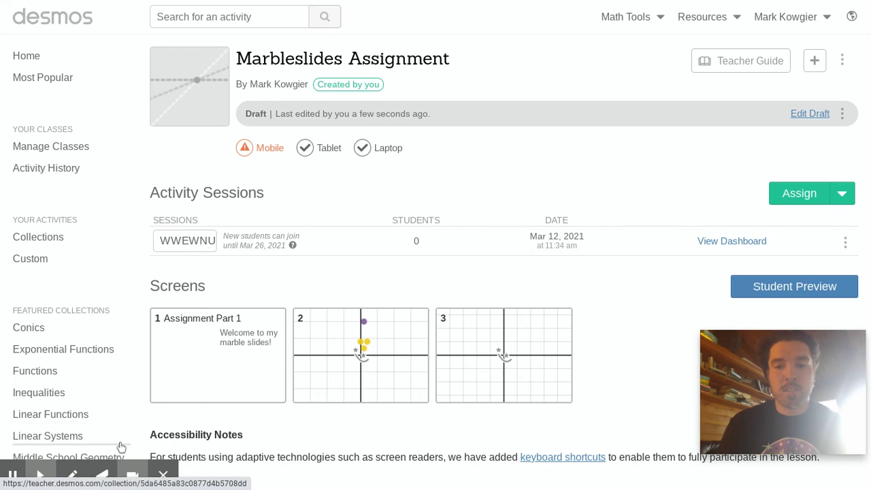
pyautogui.moveTo(163, 475)
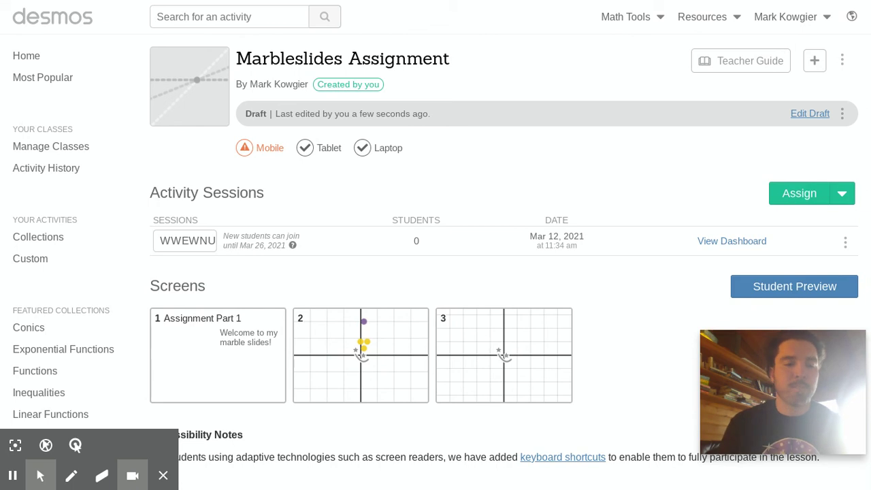
pyautogui.click(163, 475)
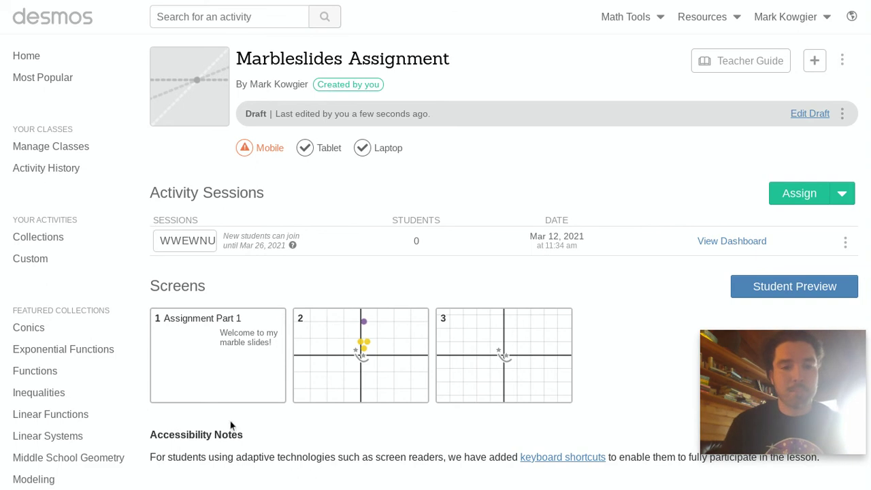
pyautogui.click(128, 393)
pyautogui.moveTo(738, 3)
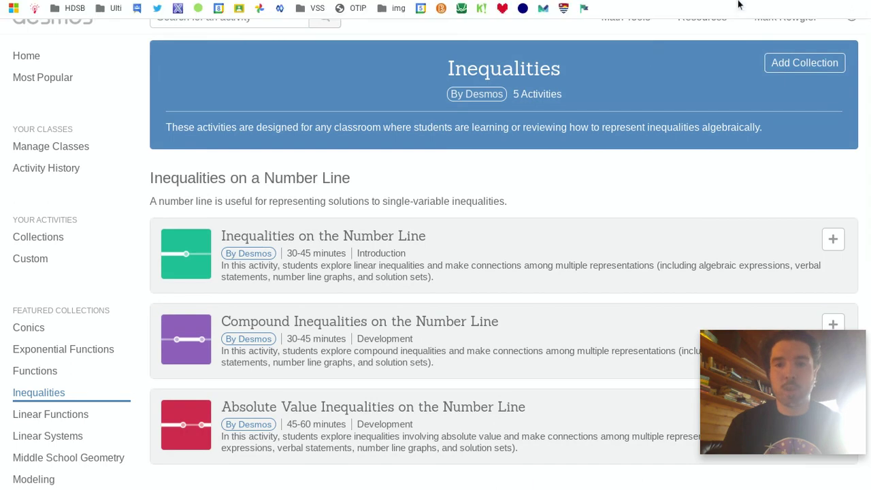
pyautogui.click(824, 10)
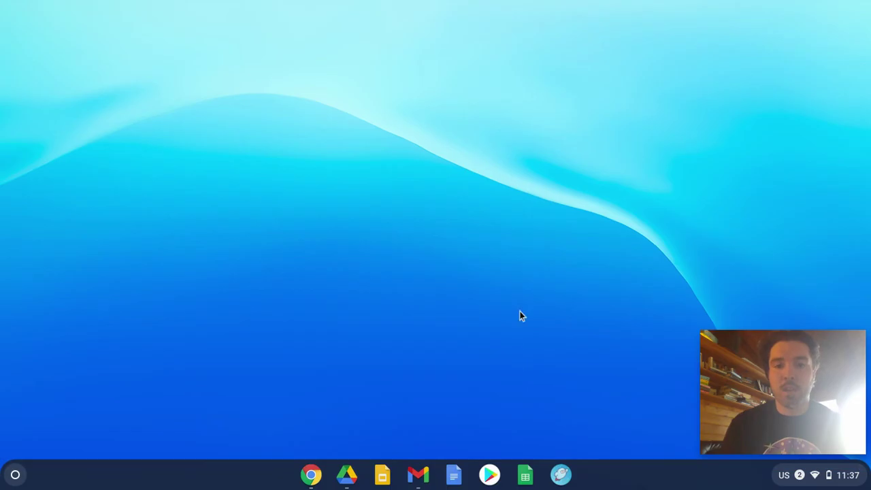
pyautogui.click(313, 474)
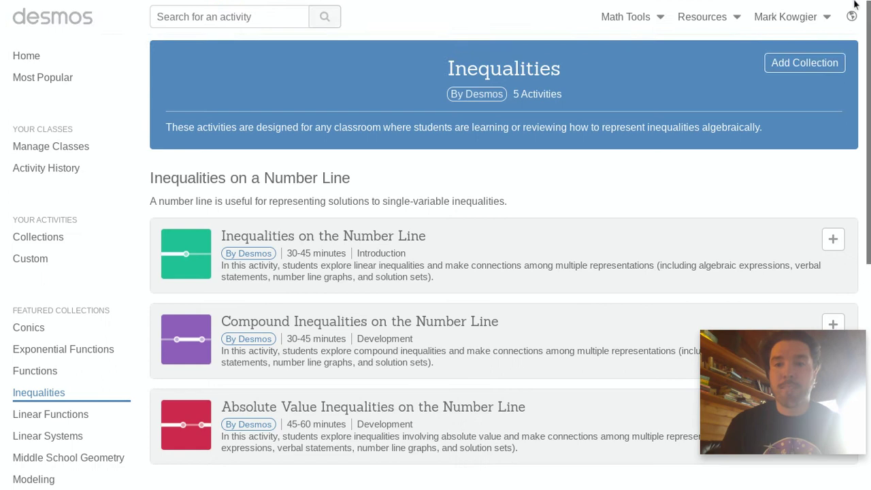
pyautogui.moveTo(856, 5)
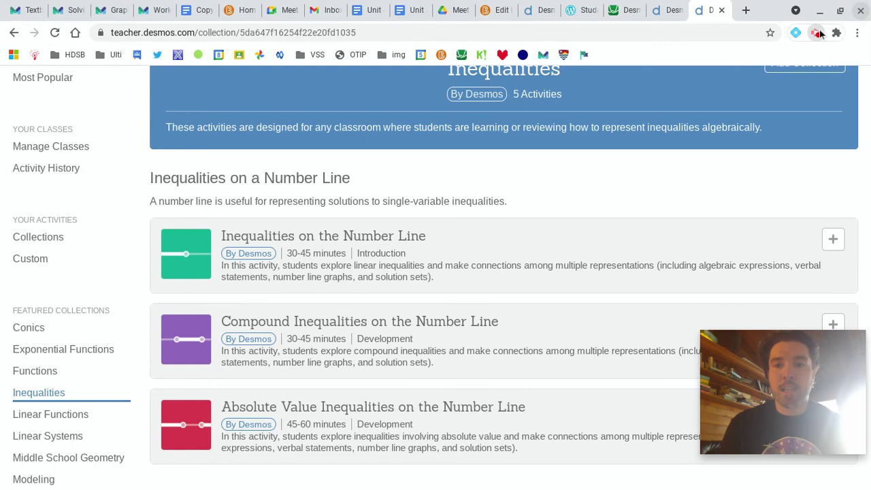
pyautogui.click(815, 32)
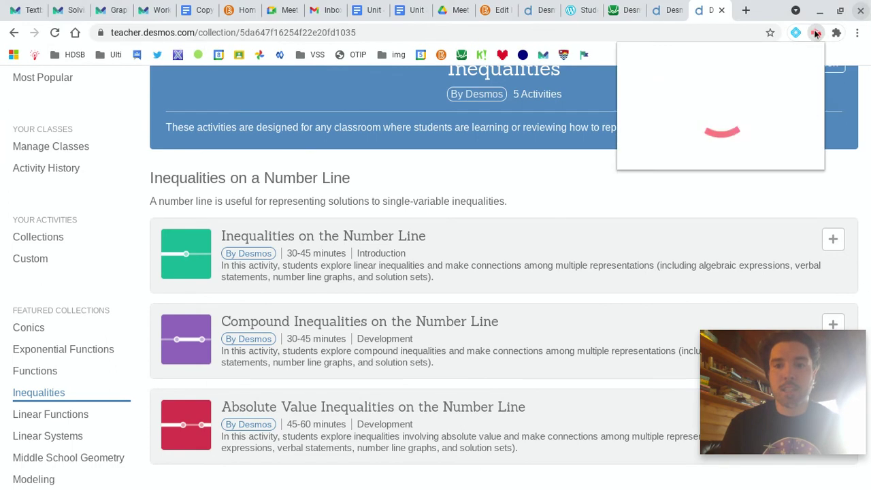